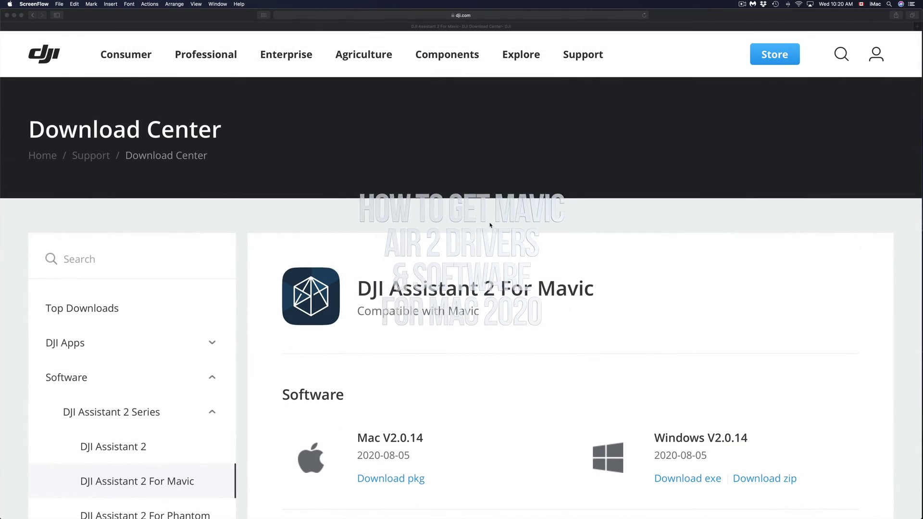
Scroll the Download Center, expand the DJI Assistant Series category and browse its downloads
{"action": "scroll", "coordinate": [490, 225], "scroll_direction": "down", "scroll_amount": 1}
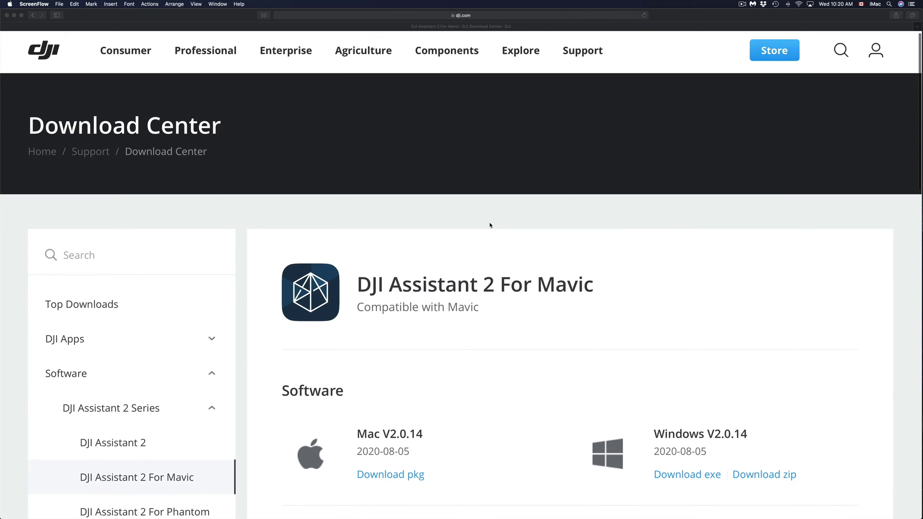
{"action": "scroll", "coordinate": [490, 225], "scroll_direction": "down", "scroll_amount": 2}
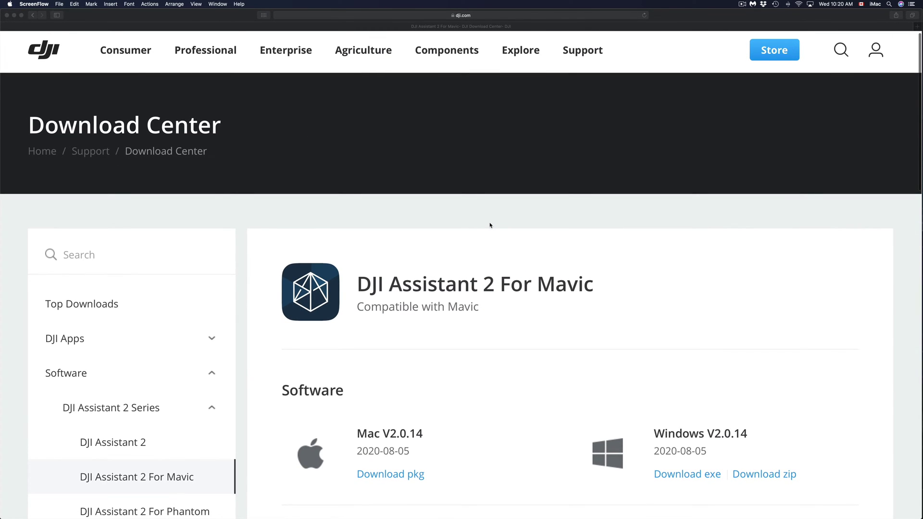
{"action": "scroll", "coordinate": [489, 225], "scroll_direction": "down", "scroll_amount": 5}
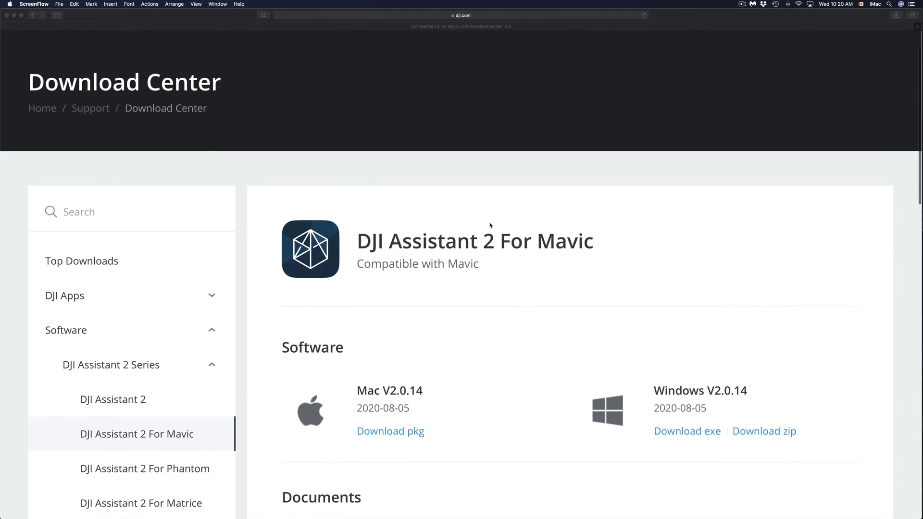
{"action": "scroll", "coordinate": [490, 225], "scroll_direction": "down", "scroll_amount": 4}
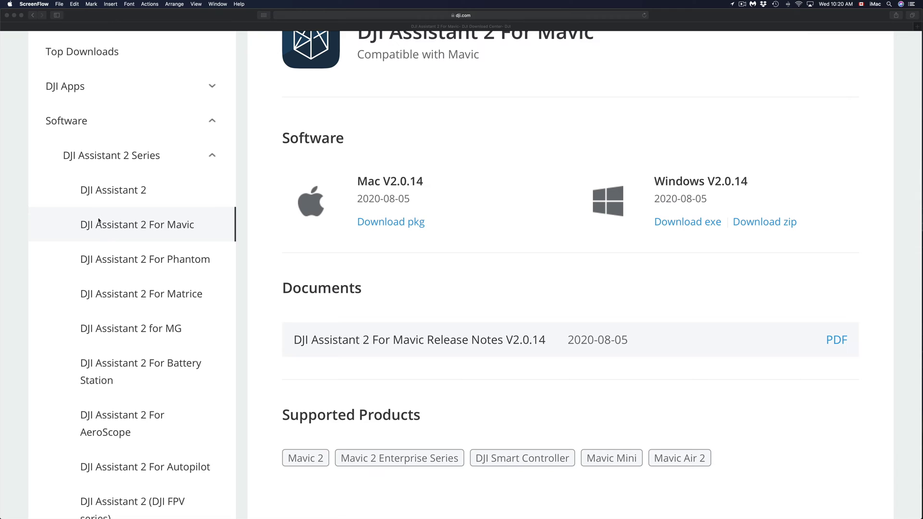
{"action": "scroll", "coordinate": [99, 221], "scroll_direction": "down", "scroll_amount": 1}
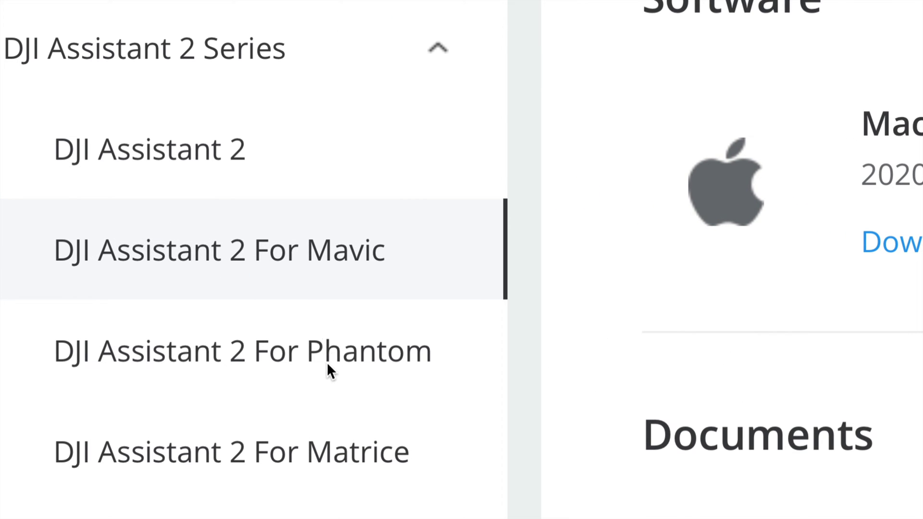
{"action": "scroll", "coordinate": [323, 383], "scroll_direction": "down", "scroll_amount": 5}
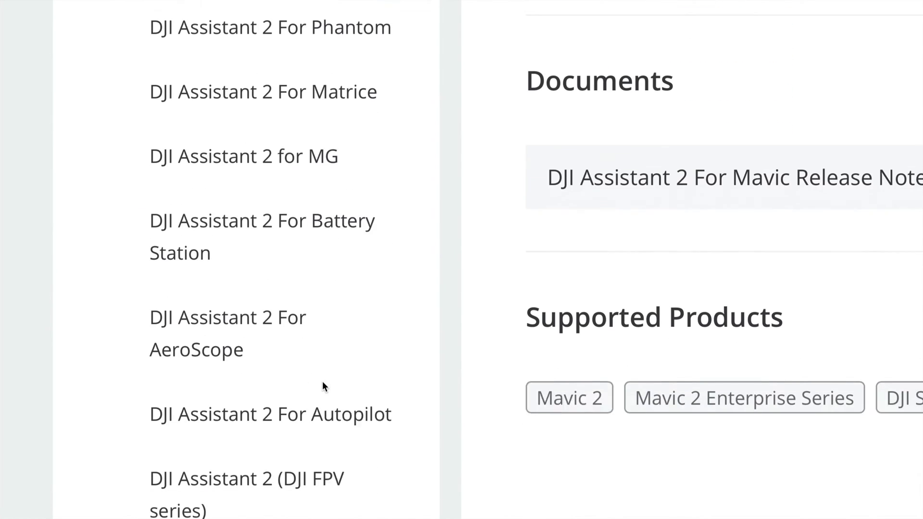
{"action": "scroll", "coordinate": [322, 382], "scroll_direction": "down", "scroll_amount": 3}
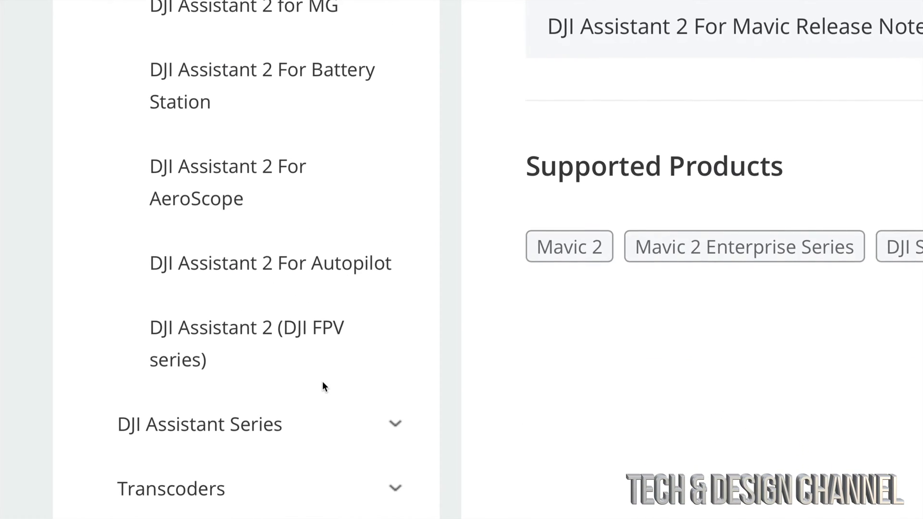
{"action": "scroll", "coordinate": [323, 382], "scroll_direction": "up", "scroll_amount": 3}
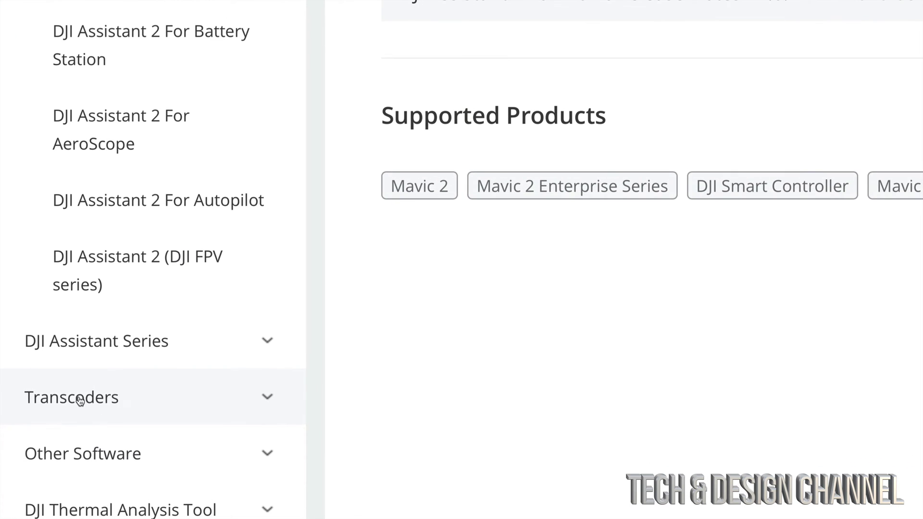
{"action": "left_click", "coordinate": [210, 343]}
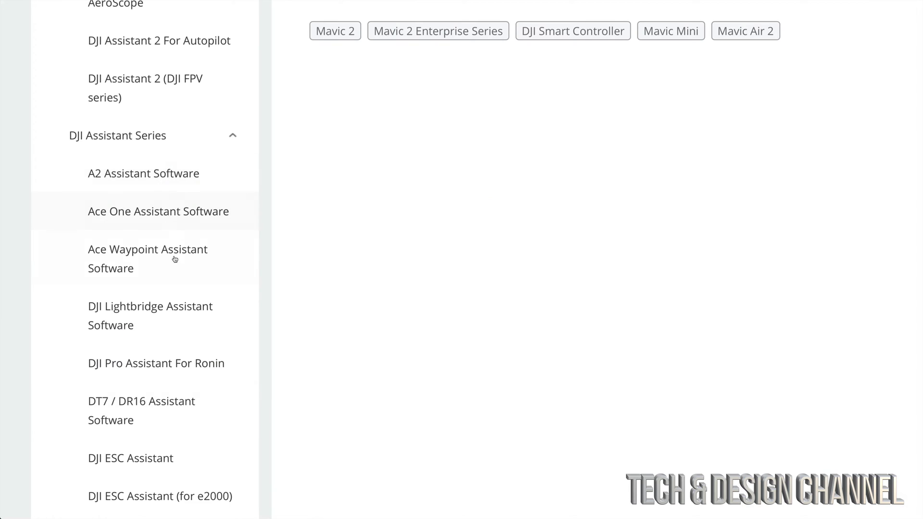
{"action": "scroll", "coordinate": [182, 426], "scroll_direction": "down", "scroll_amount": 10}
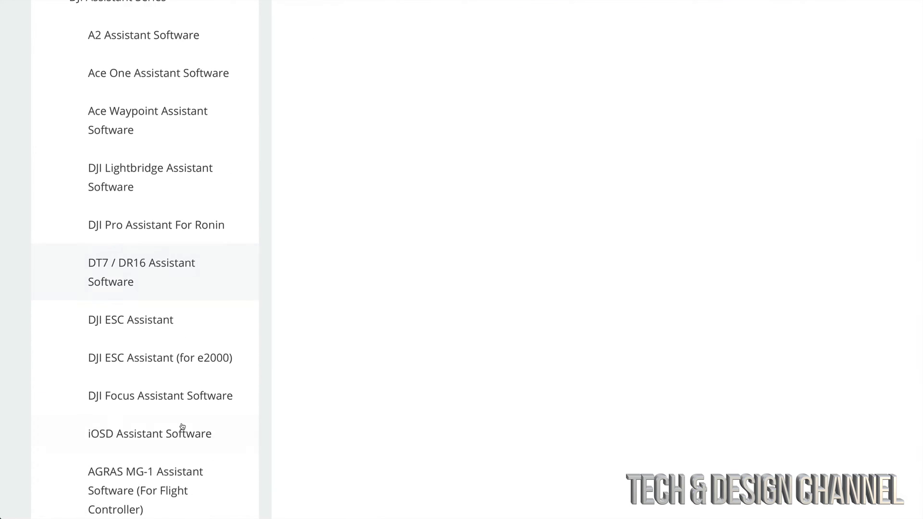
{"action": "scroll", "coordinate": [182, 427], "scroll_direction": "down", "scroll_amount": 3}
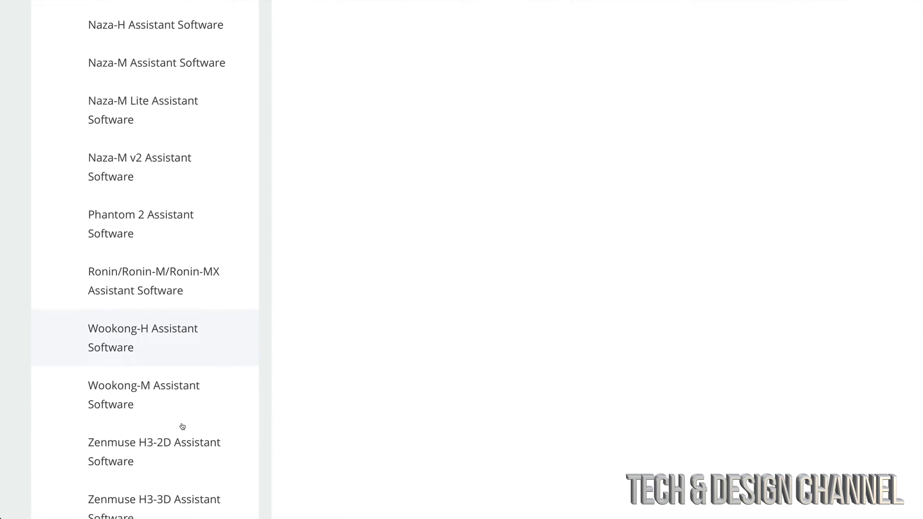
{"action": "scroll", "coordinate": [182, 426], "scroll_direction": "down", "scroll_amount": 8}
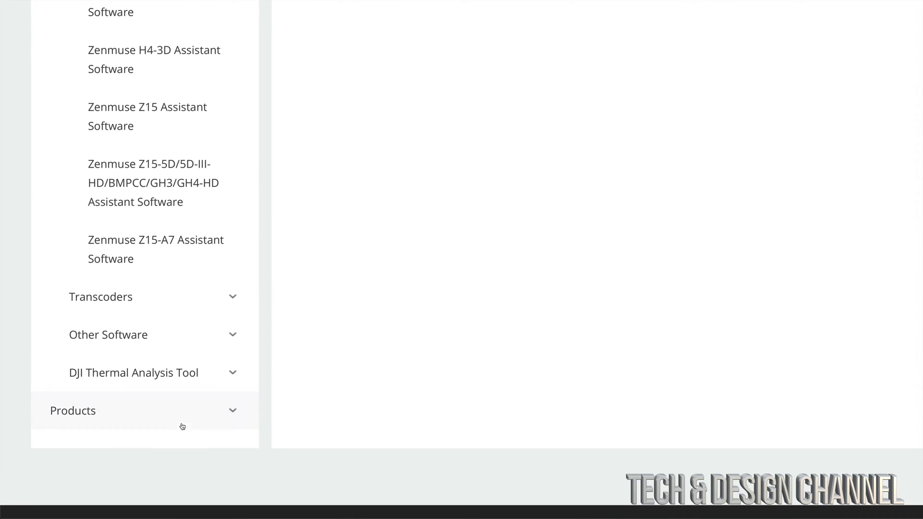
Expand the Other Software category and scroll through its listings
{"action": "left_click", "coordinate": [183, 340]}
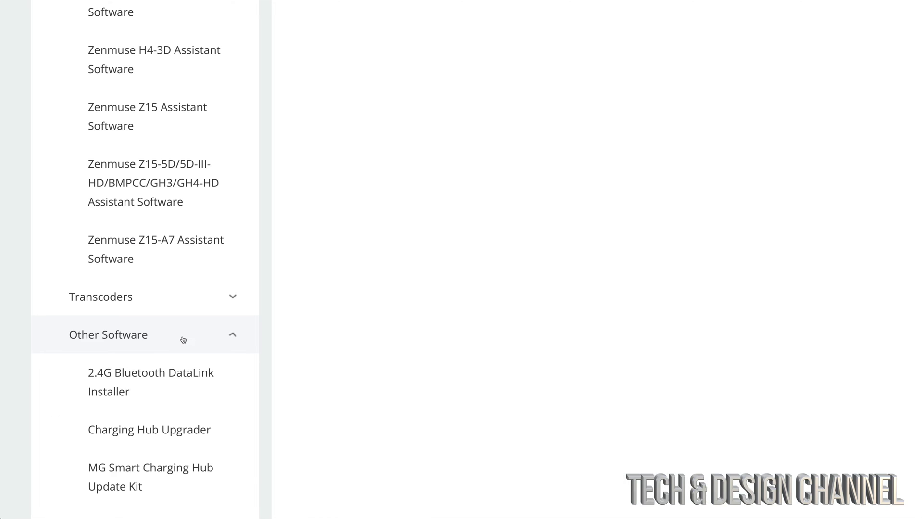
{"action": "scroll", "coordinate": [195, 462], "scroll_direction": "down", "scroll_amount": 7}
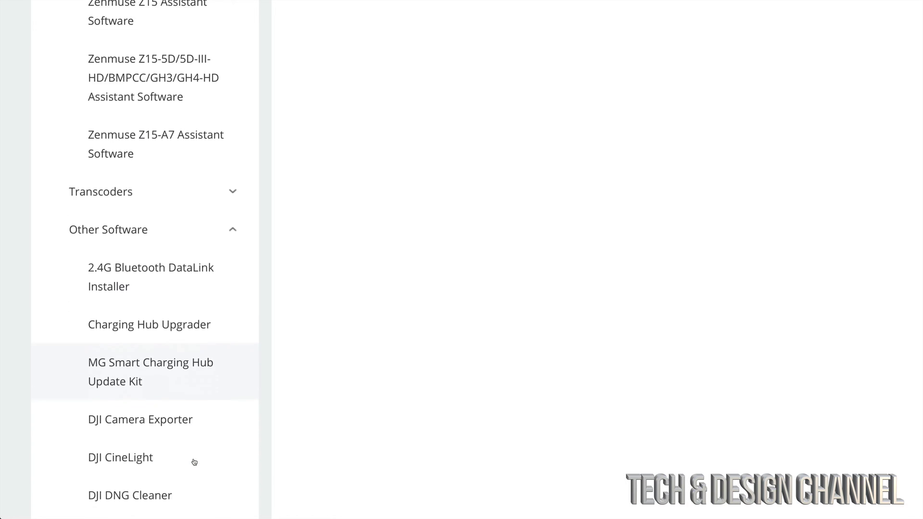
{"action": "scroll", "coordinate": [195, 463], "scroll_direction": "down", "scroll_amount": 4}
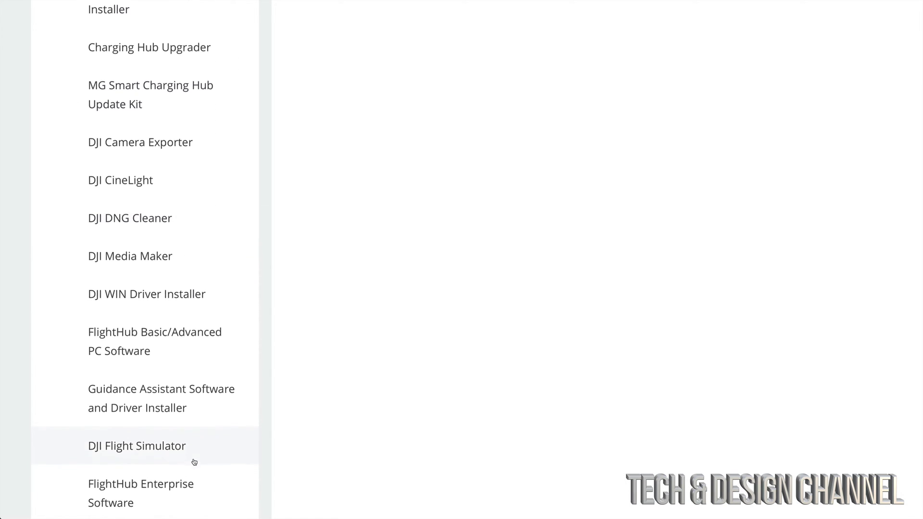
{"action": "scroll", "coordinate": [195, 462], "scroll_direction": "up", "scroll_amount": 13}
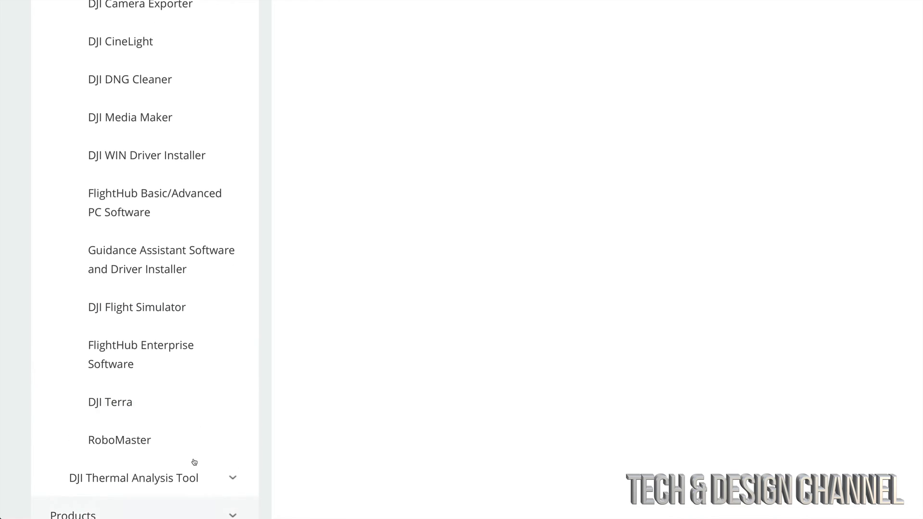
{"action": "scroll", "coordinate": [194, 462], "scroll_direction": "up", "scroll_amount": 10}
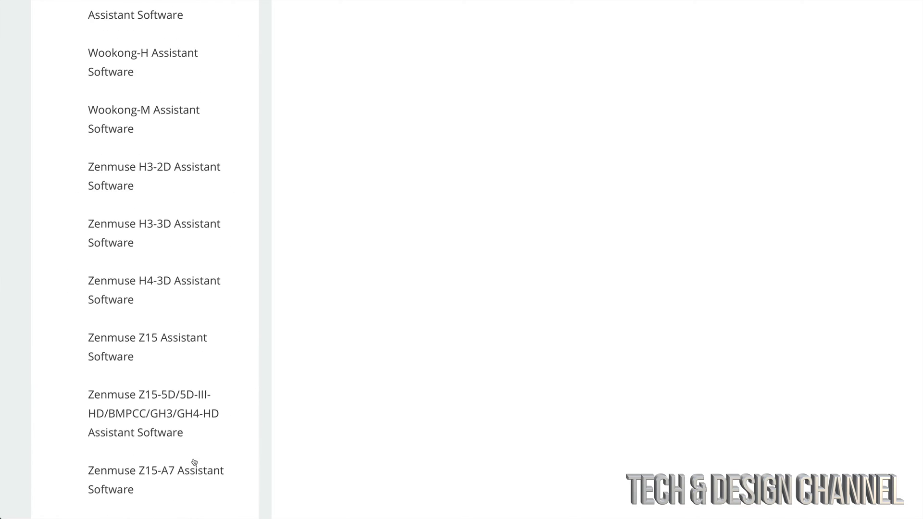
{"action": "scroll", "coordinate": [195, 463], "scroll_direction": "down", "scroll_amount": 2}
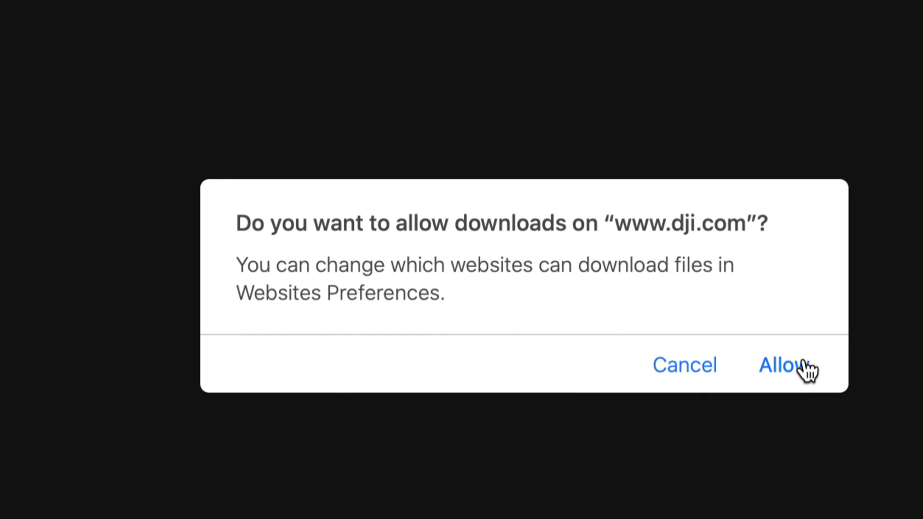
{"action": "left_click", "coordinate": [790, 367]}
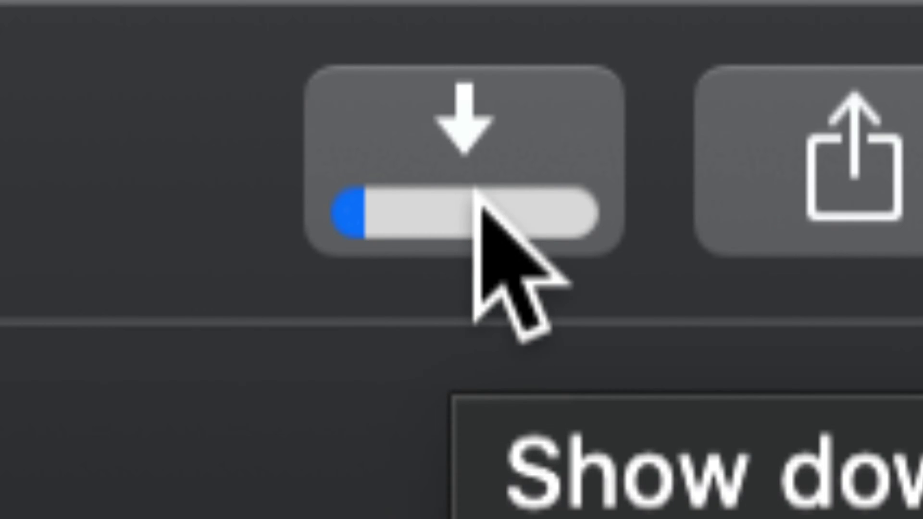
Open the finished DJI Assistant pkg from Downloads and dismiss the unidentified-developer alert
{"action": "left_click", "coordinate": [502, 164]}
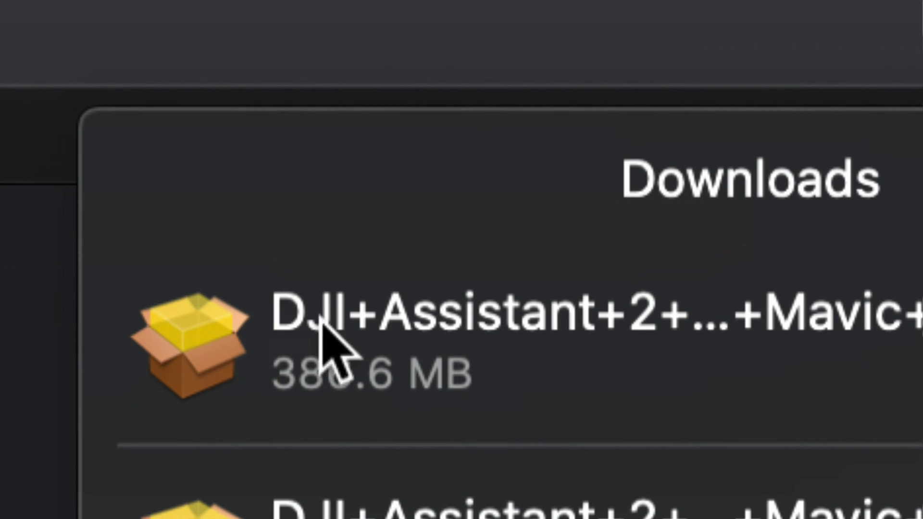
{"action": "left_click", "coordinate": [151, 325]}
{"action": "double_click", "coordinate": [393, 329]}
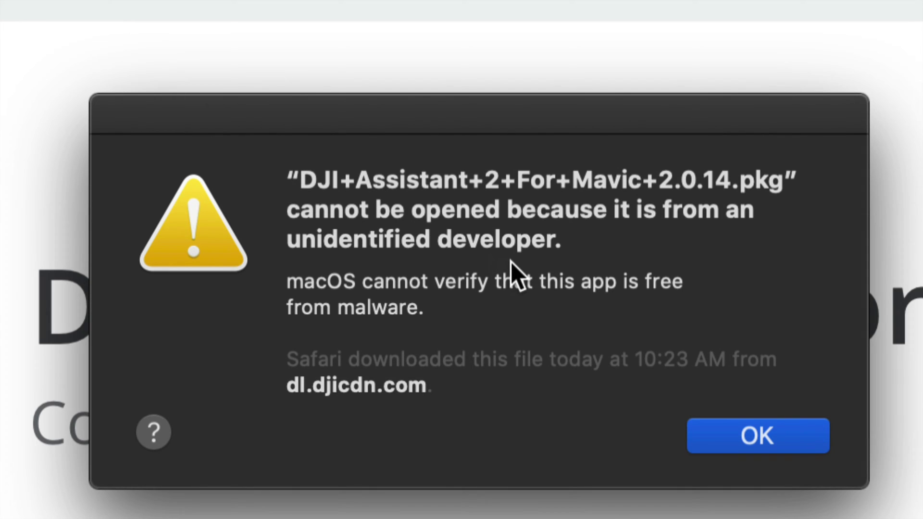
{"action": "left_click", "coordinate": [765, 423]}
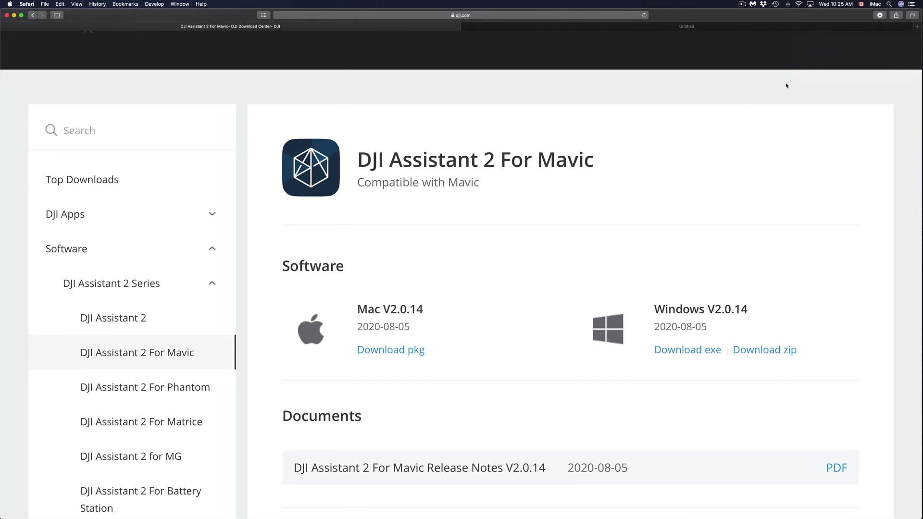
Reveal the Mavic 2.0.14 pkg in Finder from Safari's downloads list
{"action": "left_click", "coordinate": [880, 16]}
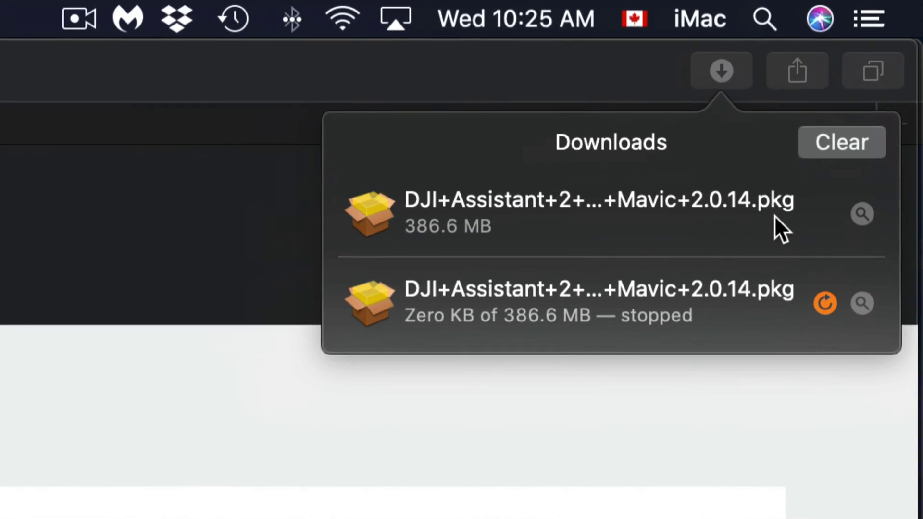
{"action": "left_click", "coordinate": [862, 214]}
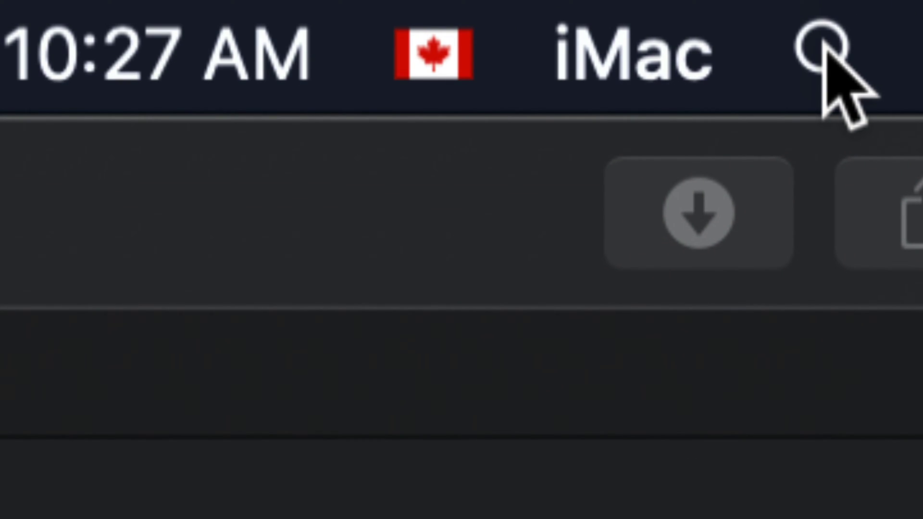
Launch System Preferences via Spotlight and use Security & Privacy's Open Anyway to run the DJI pkg
{"action": "left_click", "coordinate": [822, 47]}
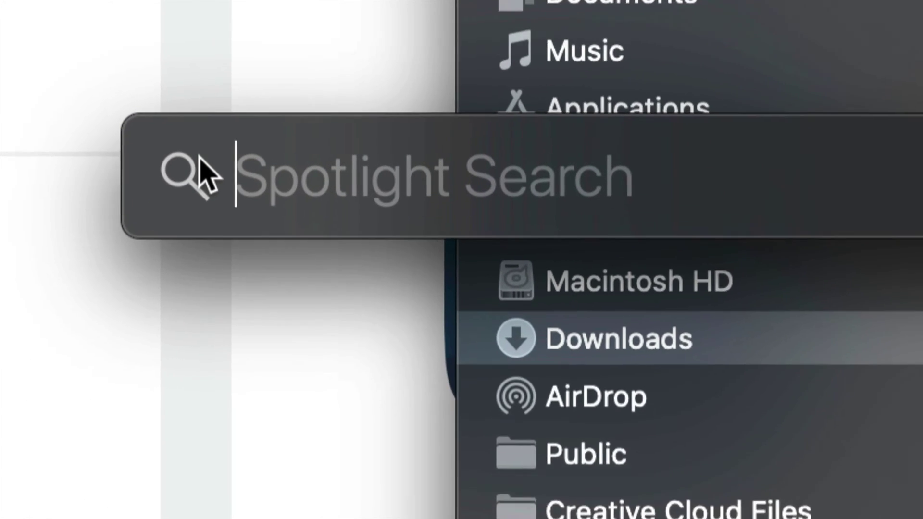
{"action": "type", "text": "system"}
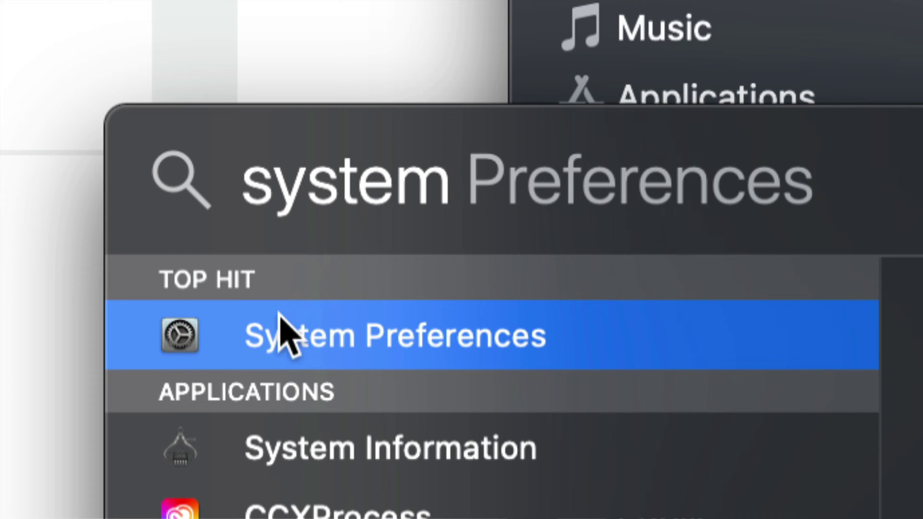
{"action": "key", "text": "Return"}
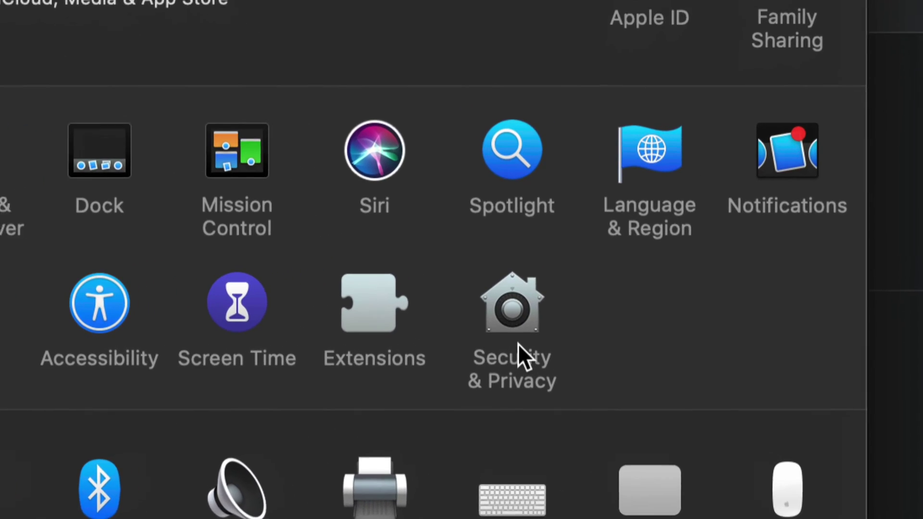
{"action": "left_click", "coordinate": [519, 345]}
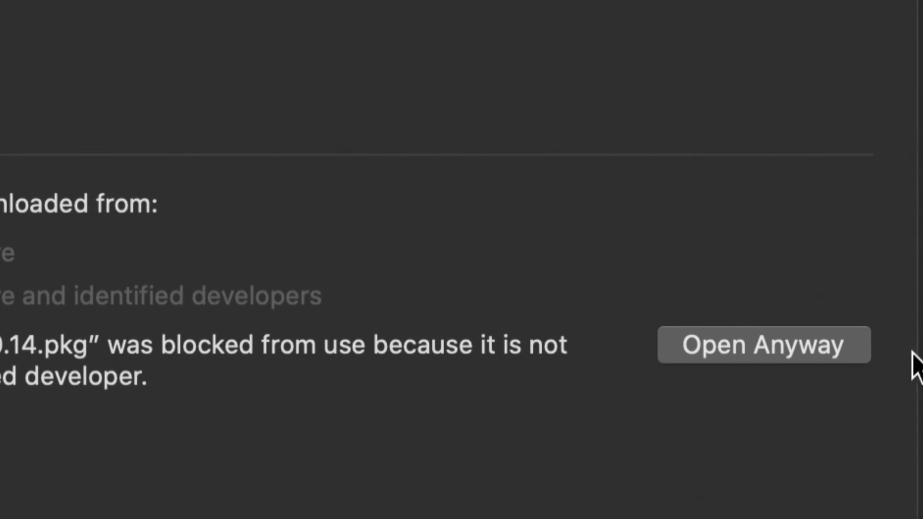
{"action": "left_click", "coordinate": [782, 339]}
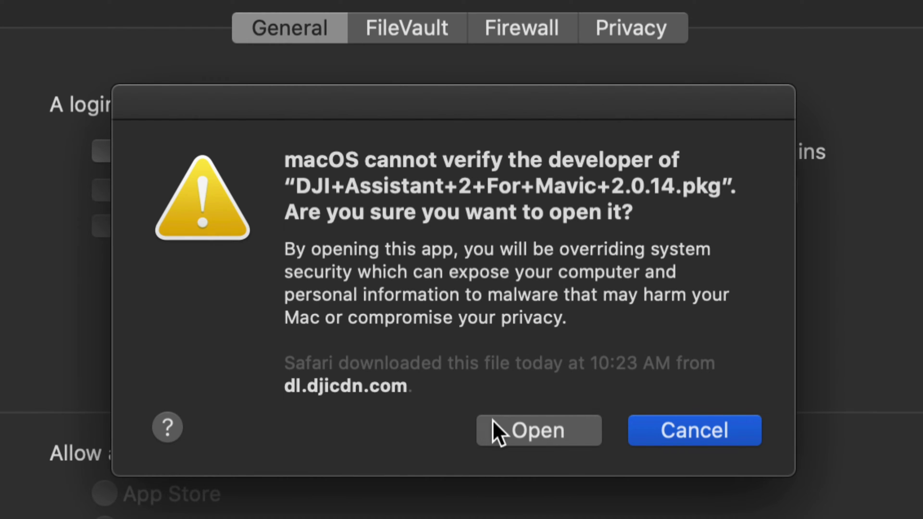
{"action": "left_click", "coordinate": [526, 422]}
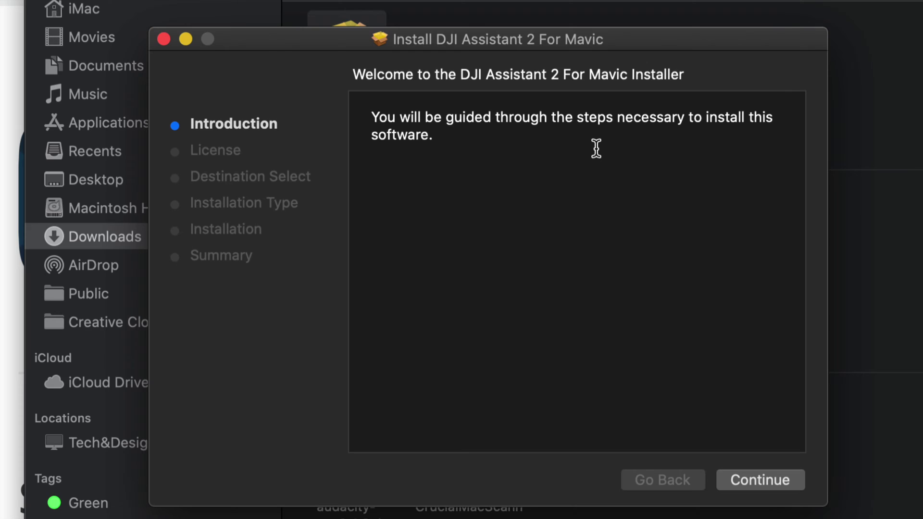
Continue past the introduction, agree to the license, and install on Macintosh HD with the account password
{"action": "left_click", "coordinate": [778, 474]}
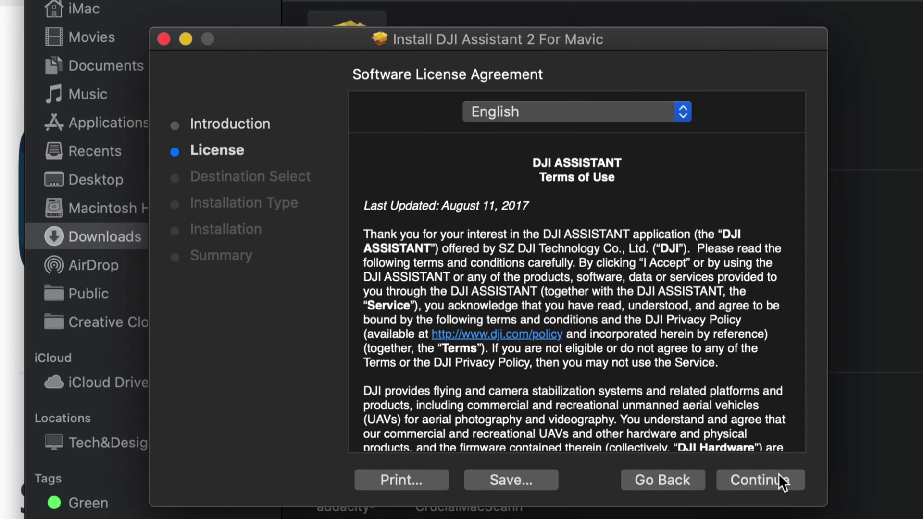
{"action": "left_click", "coordinate": [778, 475]}
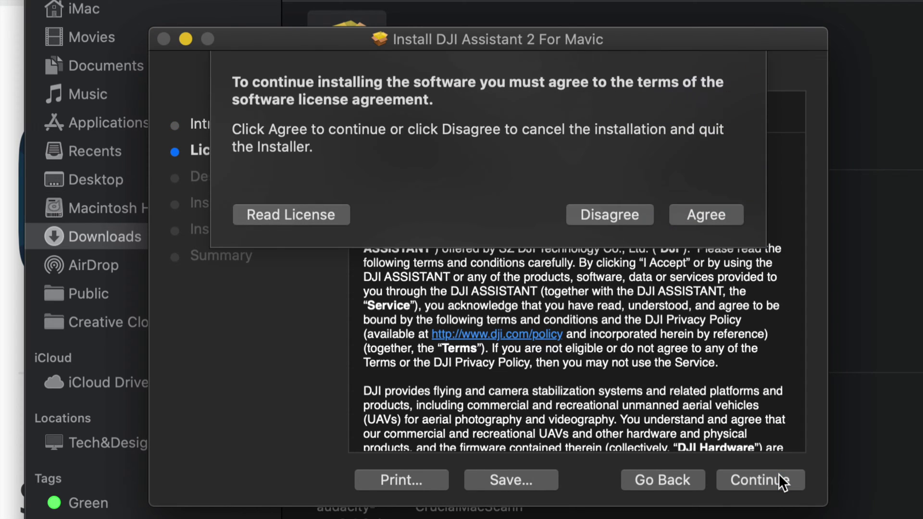
{"action": "left_click", "coordinate": [705, 213]}
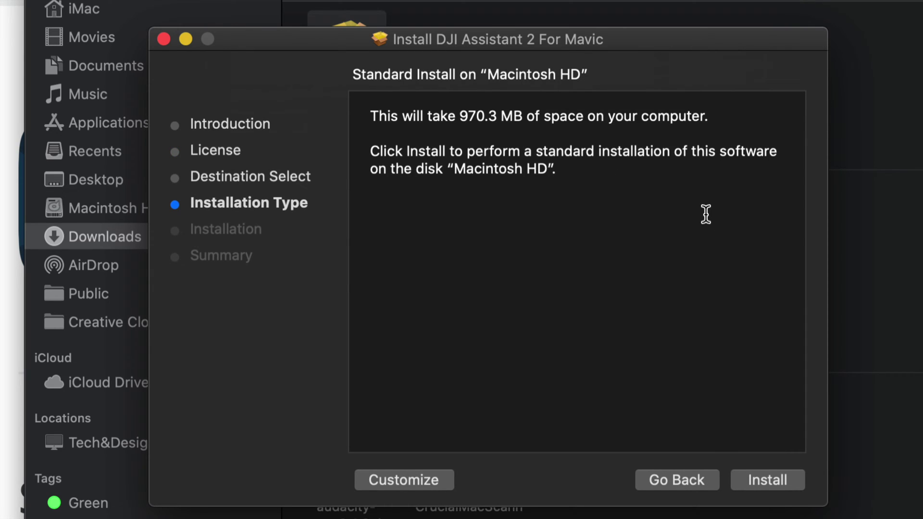
{"action": "left_click", "coordinate": [780, 477]}
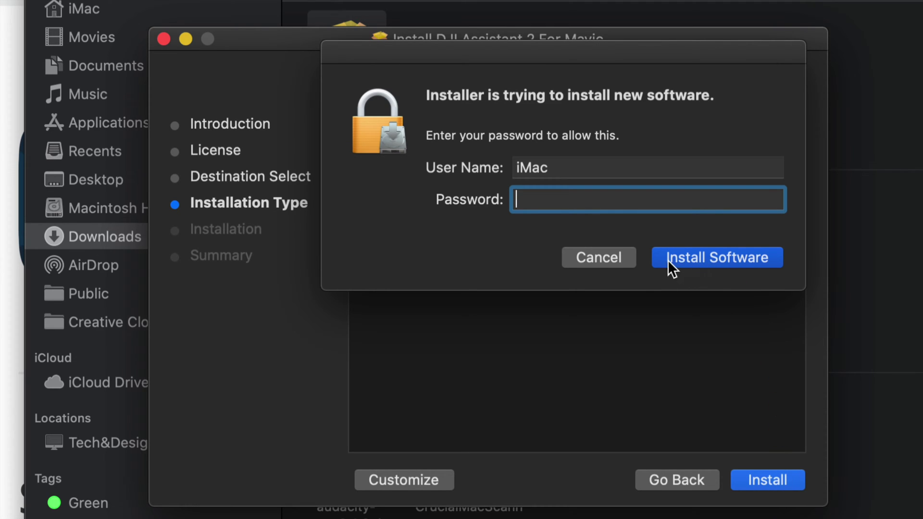
{"action": "left_click", "coordinate": [705, 257]}
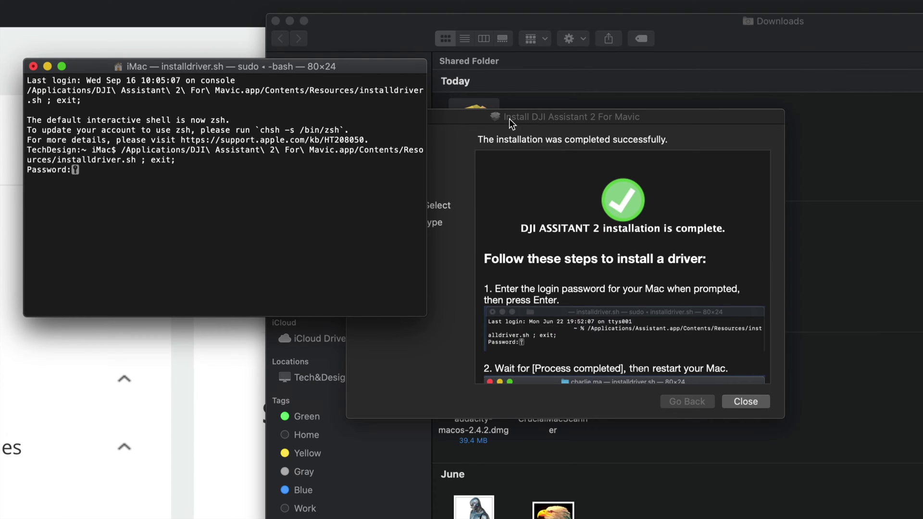
Arrange the installer and Terminal side by side and submit the login password to run installdriver.sh
{"action": "left_click_drag", "start_coordinate": [507, 117], "coordinate": [590, 53]}
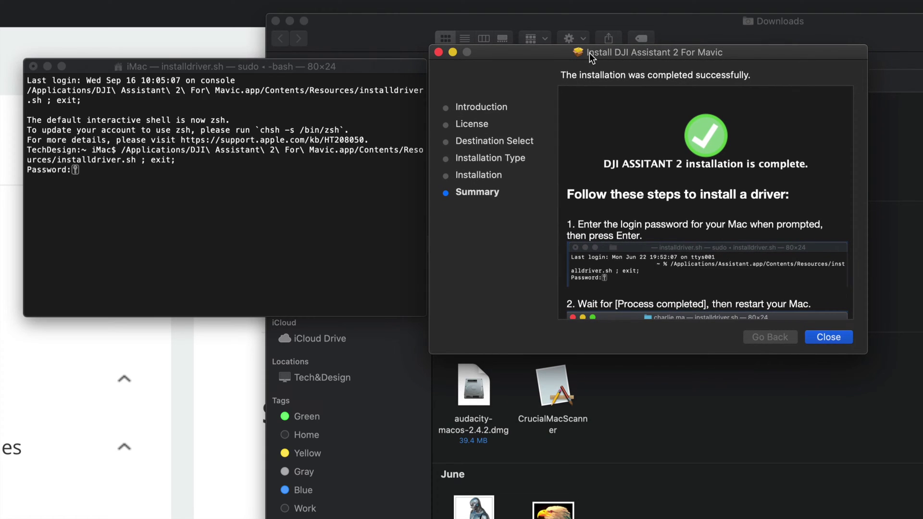
{"action": "left_click_drag", "start_coordinate": [296, 66], "coordinate": [721, 185]}
{"action": "left_click_drag", "start_coordinate": [631, 51], "coordinate": [238, 59]}
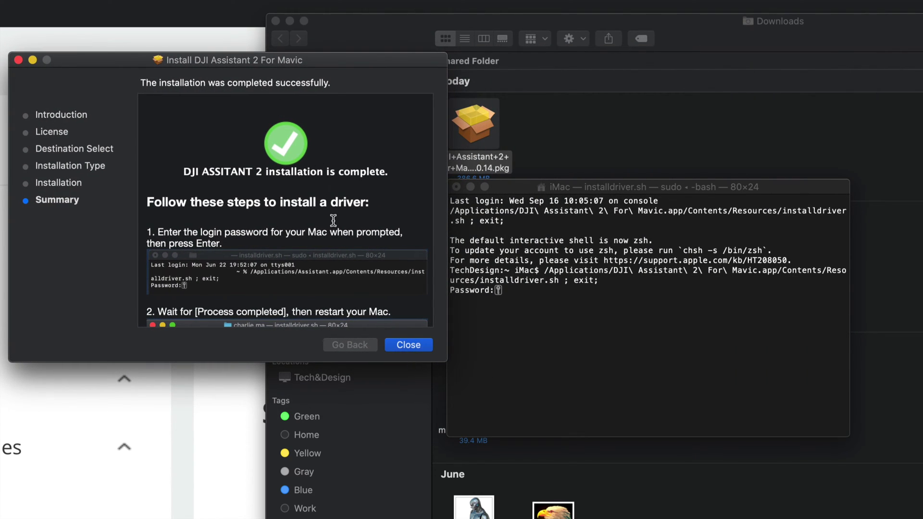
{"action": "scroll", "coordinate": [334, 220], "scroll_direction": "down", "scroll_amount": 5}
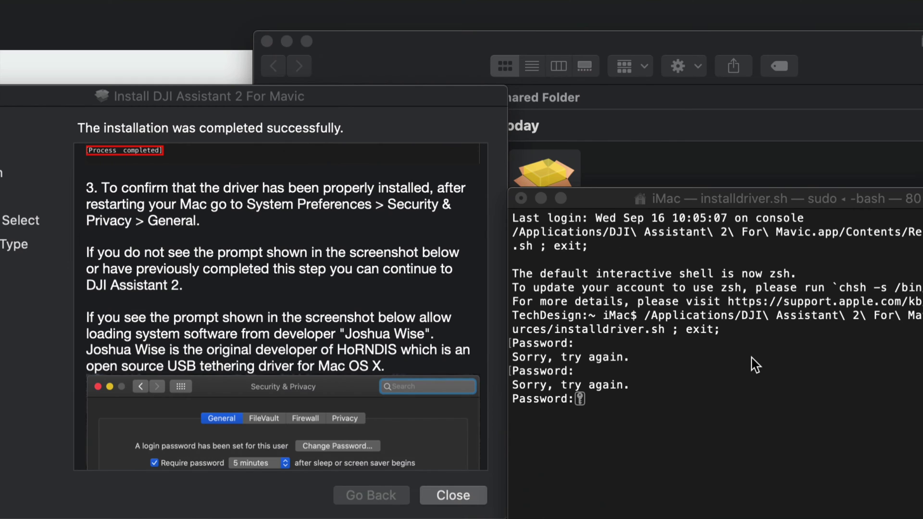
{"action": "left_click_drag", "start_coordinate": [680, 198], "coordinate": [643, 126]}
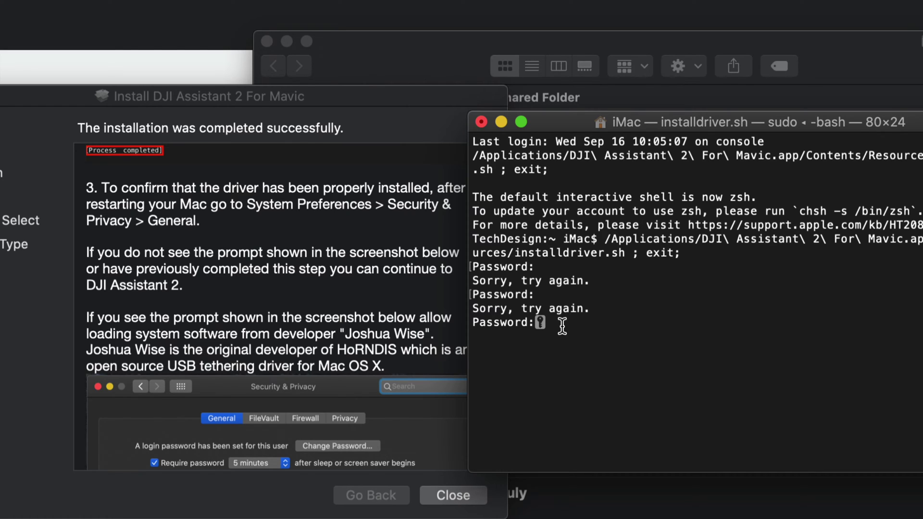
{"action": "key", "text": "Return"}
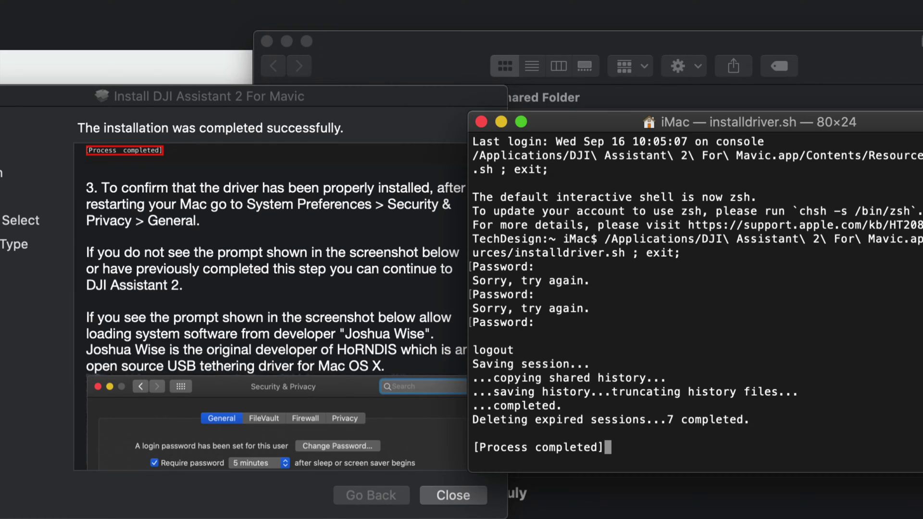
{"action": "scroll", "coordinate": [269, 288], "scroll_direction": "up", "scroll_amount": 10}
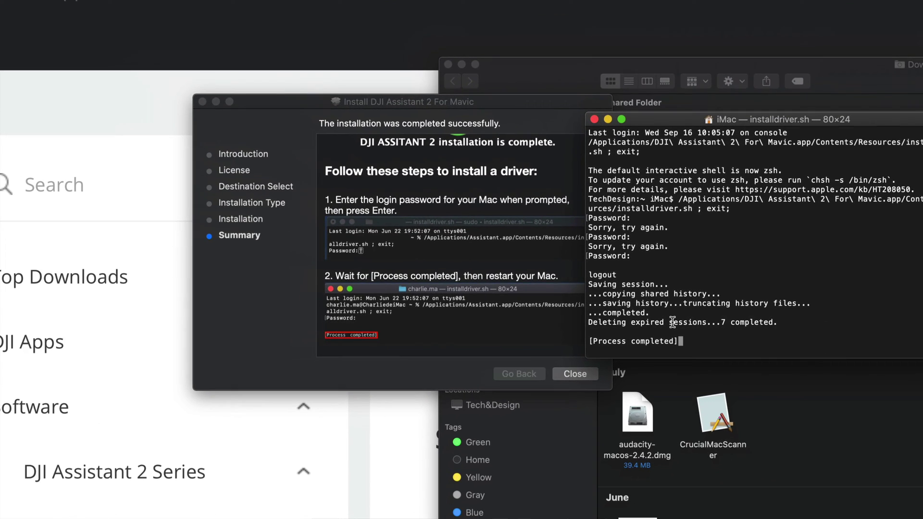
Review the installer summary confirming success, highlighting the restart instruction
{"action": "left_click_drag", "start_coordinate": [474, 98], "coordinate": [403, 98]}
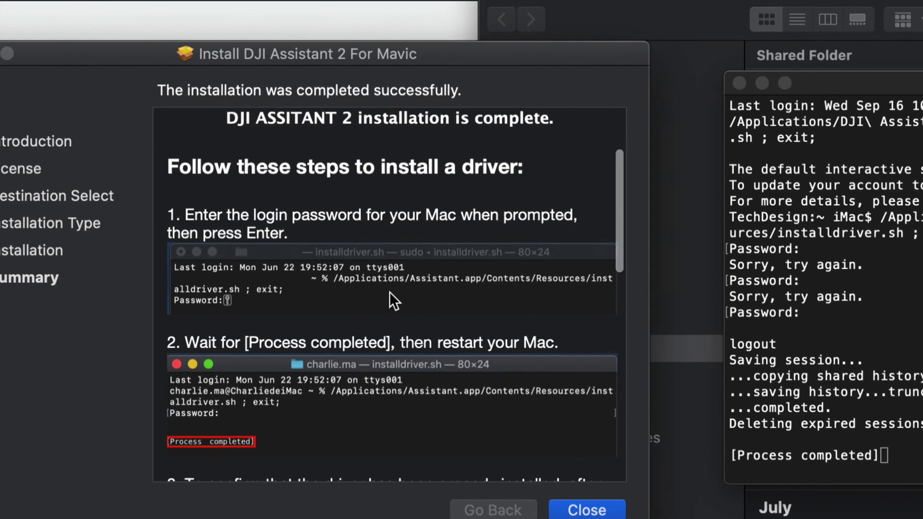
{"action": "scroll", "coordinate": [389, 293], "scroll_direction": "down", "scroll_amount": 10}
{"action": "scroll", "coordinate": [384, 275], "scroll_direction": "up", "scroll_amount": 5}
{"action": "scroll", "coordinate": [384, 269], "scroll_direction": "up", "scroll_amount": 6}
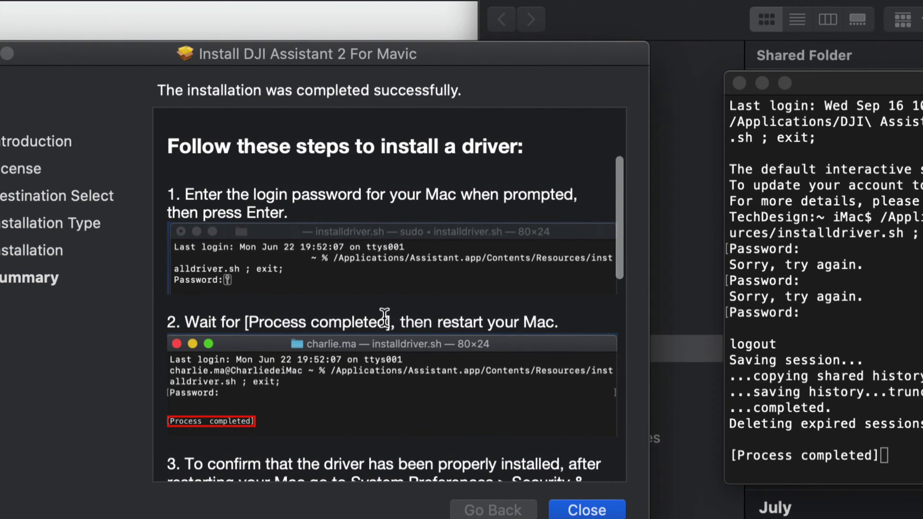
{"action": "left_click_drag", "start_coordinate": [402, 322], "coordinate": [567, 320]}
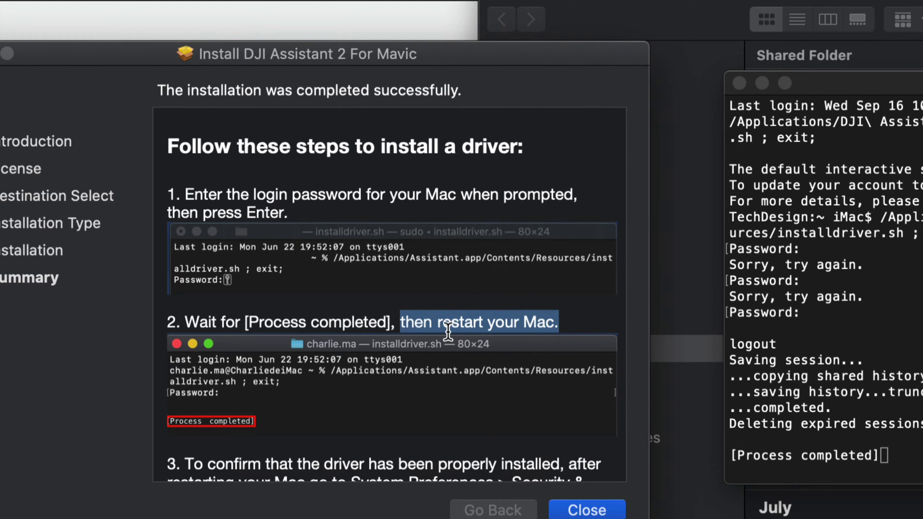
{"action": "scroll", "coordinate": [448, 332], "scroll_direction": "down", "scroll_amount": 8}
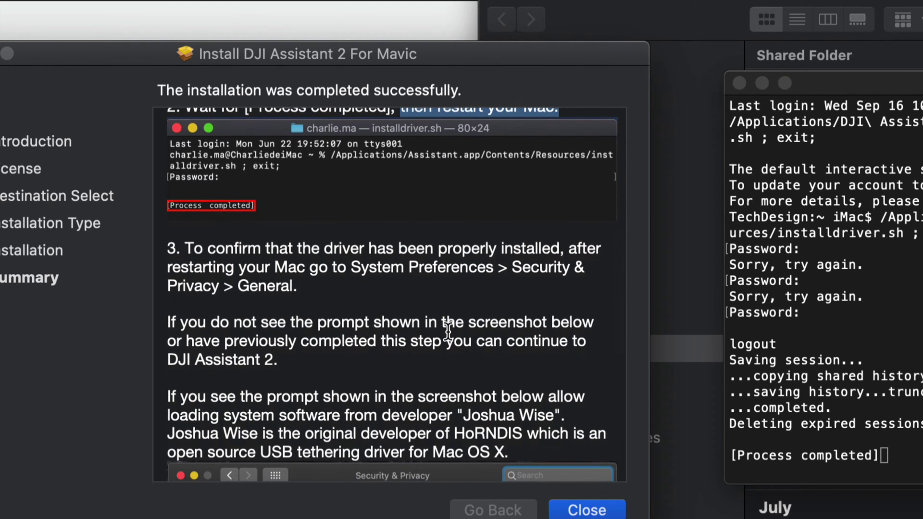
{"action": "scroll", "coordinate": [448, 331], "scroll_direction": "down", "scroll_amount": 5}
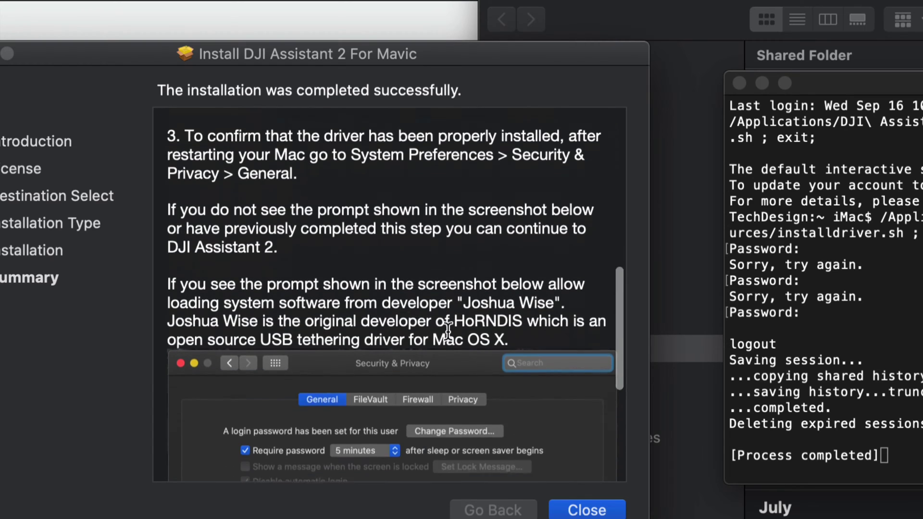
{"action": "scroll", "coordinate": [448, 332], "scroll_direction": "down", "scroll_amount": 6}
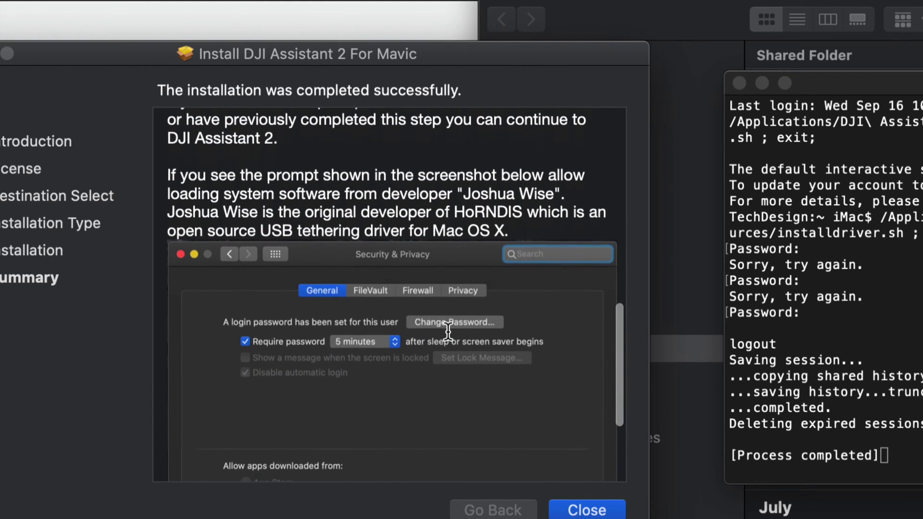
{"action": "scroll", "coordinate": [448, 331], "scroll_direction": "down", "scroll_amount": 3}
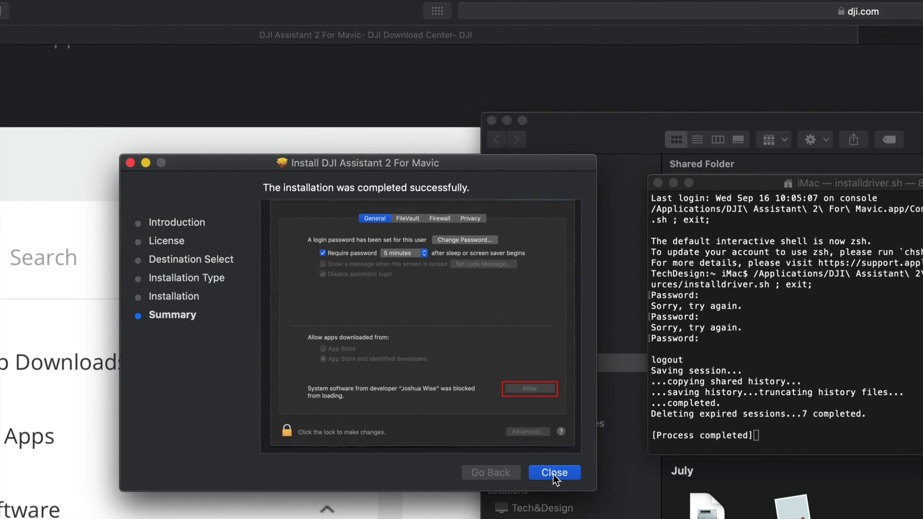
Close the installer, move its package to the Trash, and close the Terminal window
{"action": "left_click", "coordinate": [552, 475]}
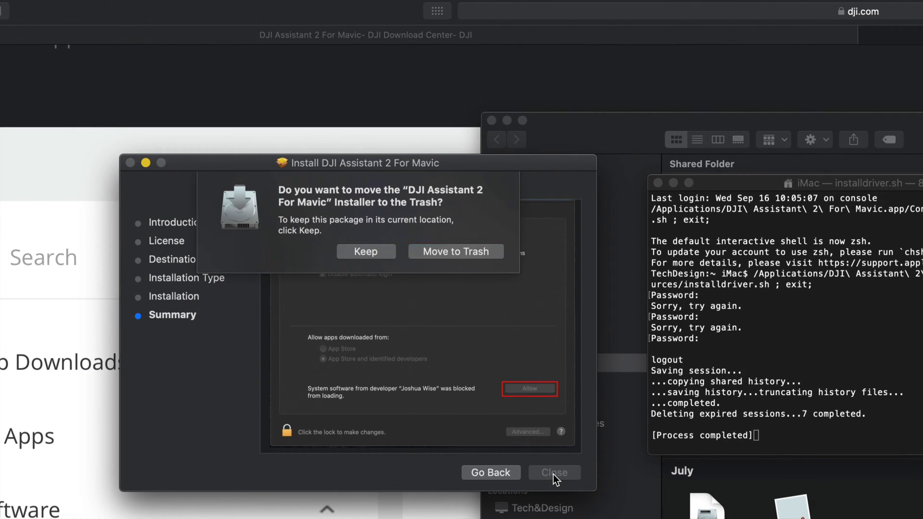
{"action": "left_click", "coordinate": [445, 247]}
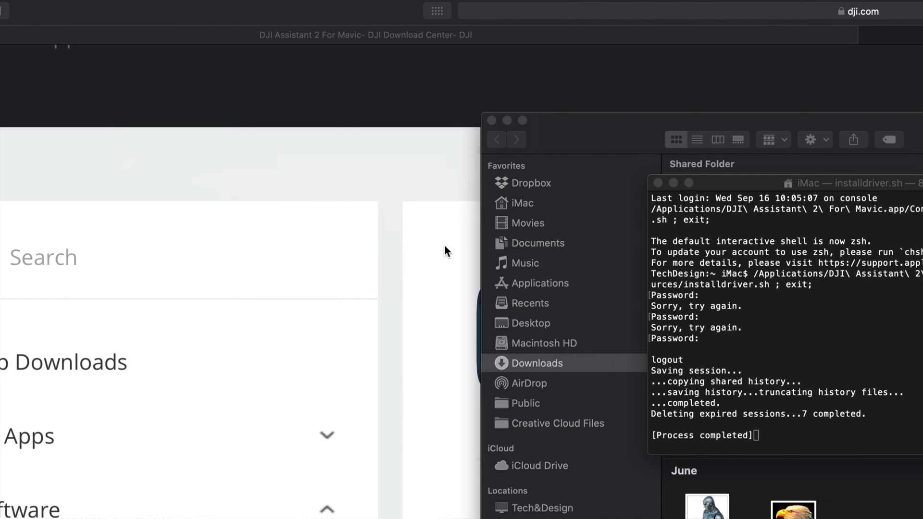
{"action": "left_click", "coordinate": [659, 183]}
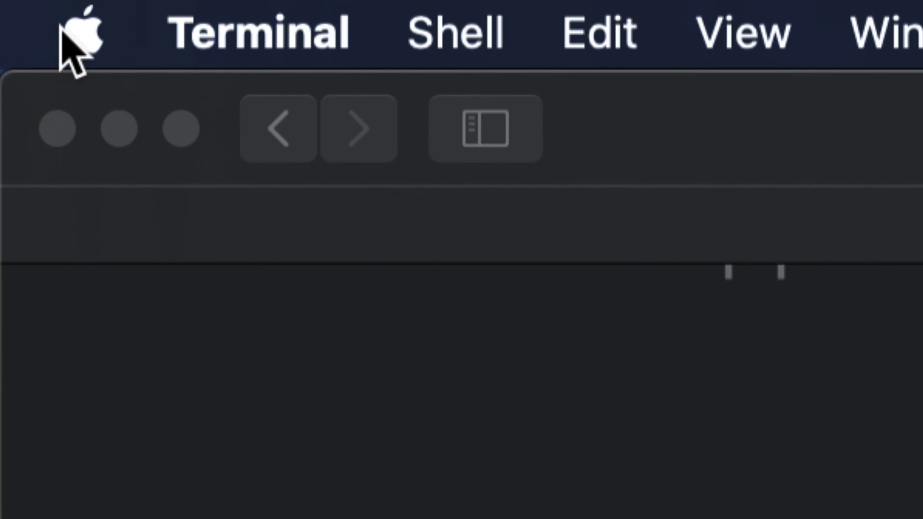
Open the Apple menu toward Force Quit as the System Extension Blocked alert appears
{"action": "left_click", "coordinate": [75, 37]}
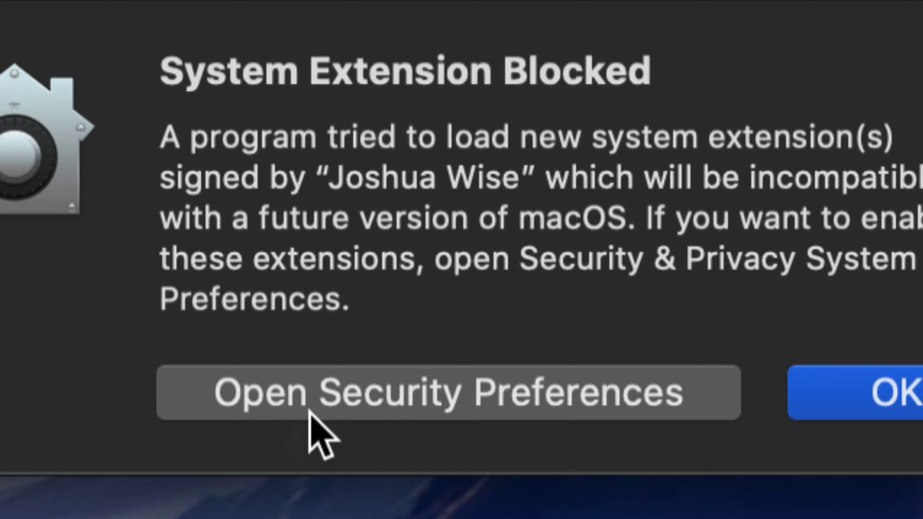
Unlock Security & Privacy with the admin password and allow the blocked driver developer's system software
{"action": "left_click", "coordinate": [505, 415]}
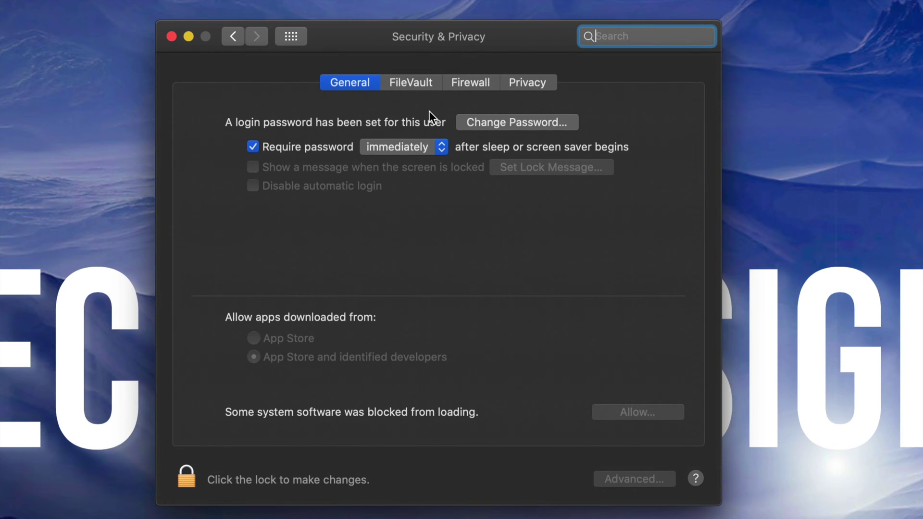
{"action": "left_click", "coordinate": [413, 195]}
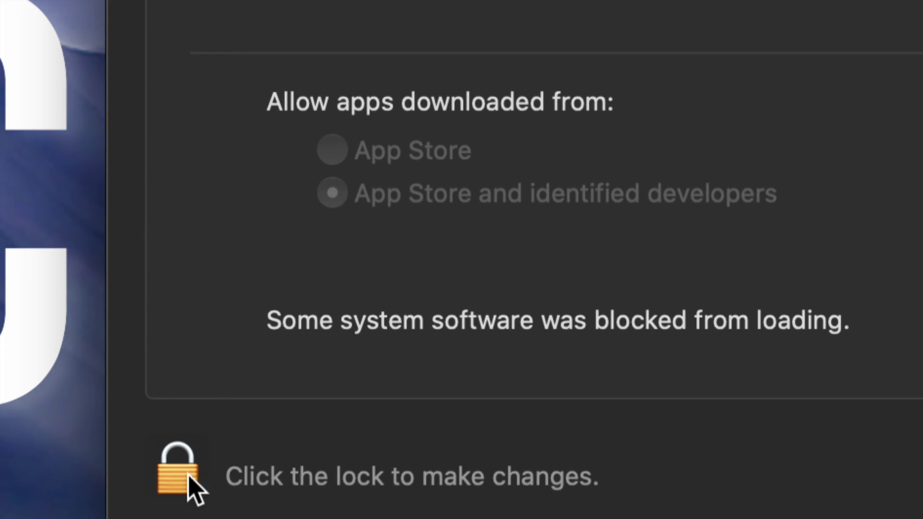
{"action": "left_click", "coordinate": [180, 475]}
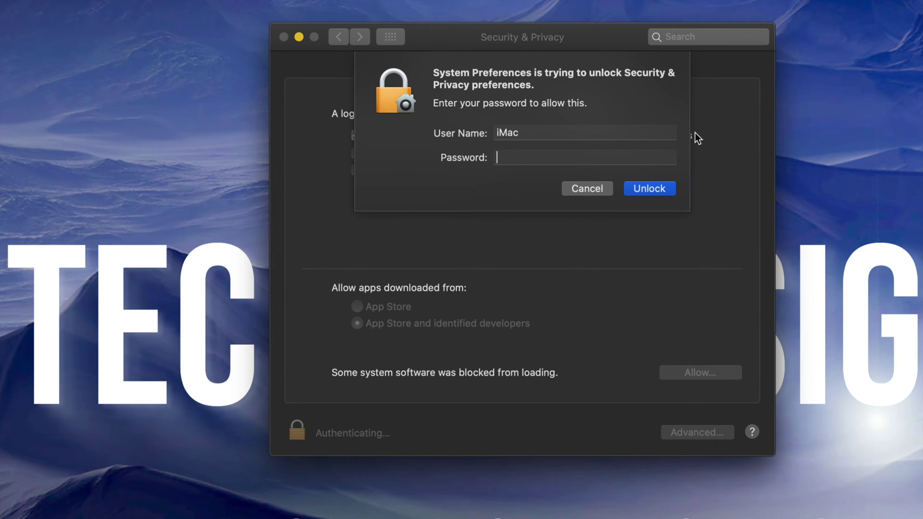
{"action": "left_click", "coordinate": [651, 188]}
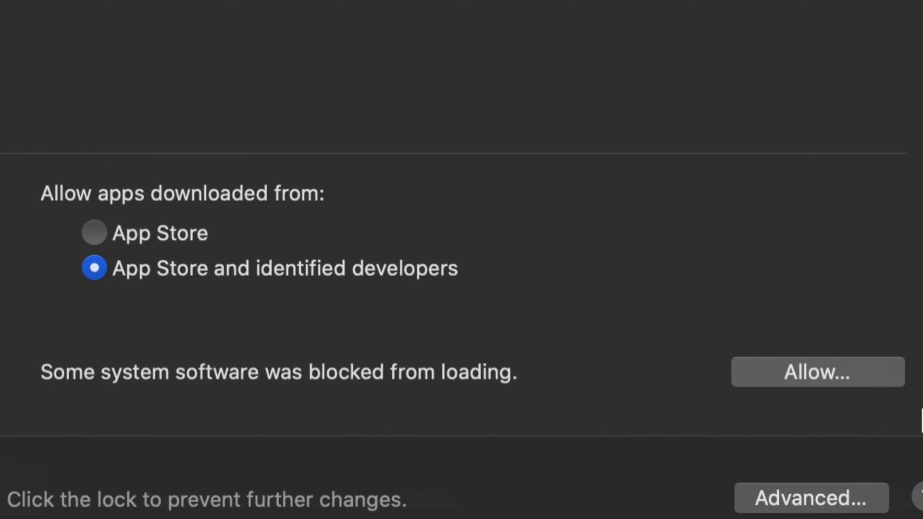
{"action": "left_click", "coordinate": [664, 371]}
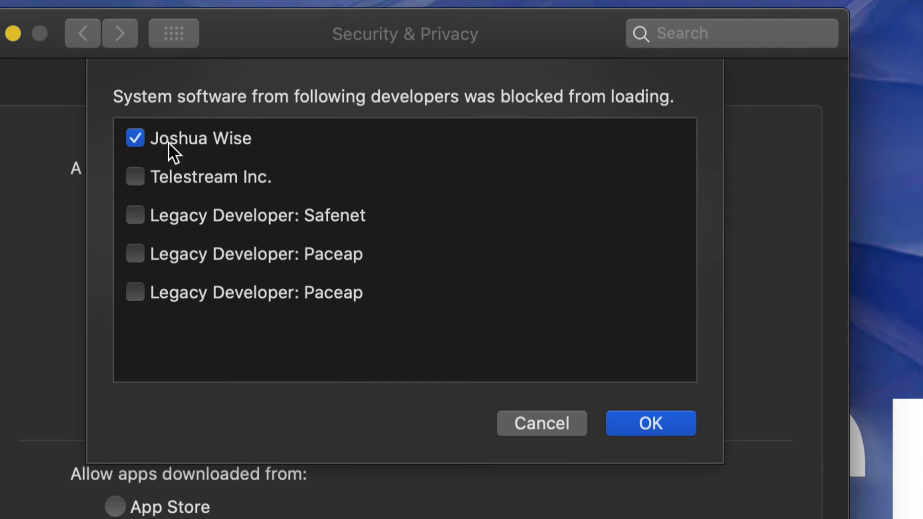
{"action": "left_click", "coordinate": [646, 420]}
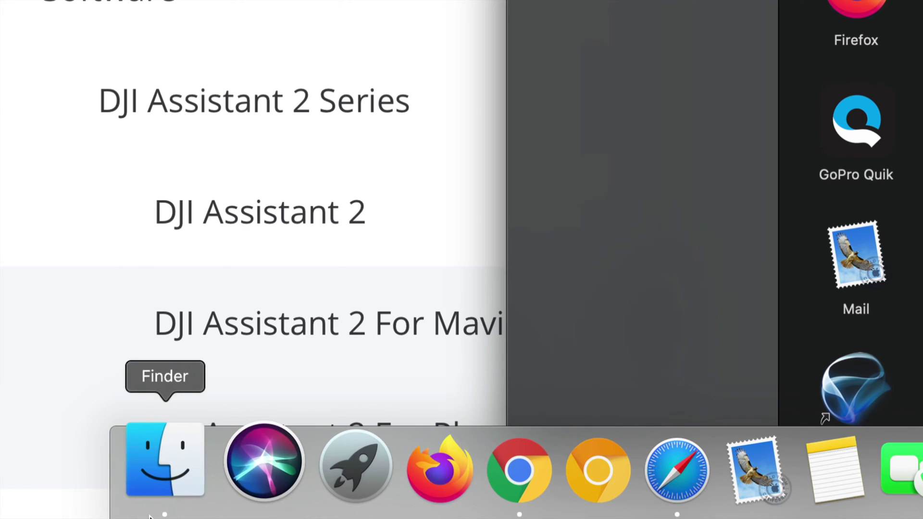
Launch DJI Assistant 2 For Mavic from the Applications folder in a new Finder window
{"action": "left_click", "coordinate": [151, 475]}
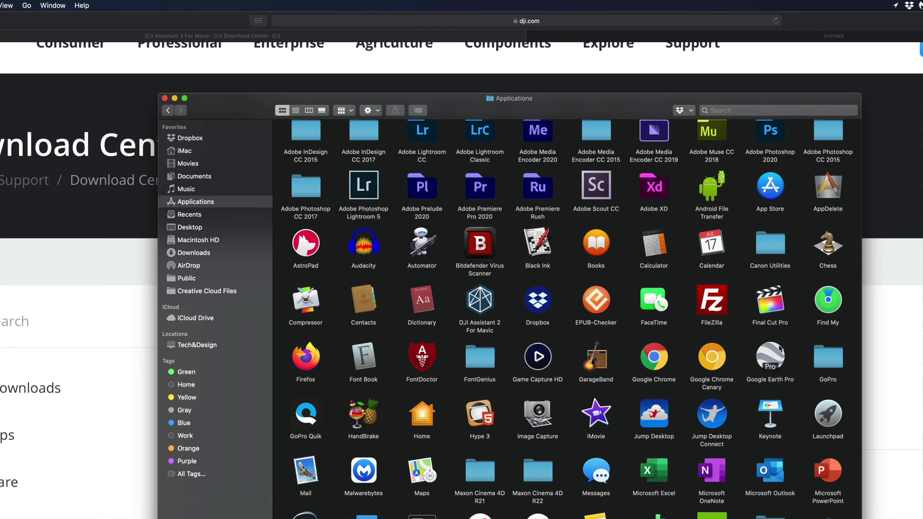
{"action": "scroll", "coordinate": [744, 362], "scroll_direction": "down", "scroll_amount": 3}
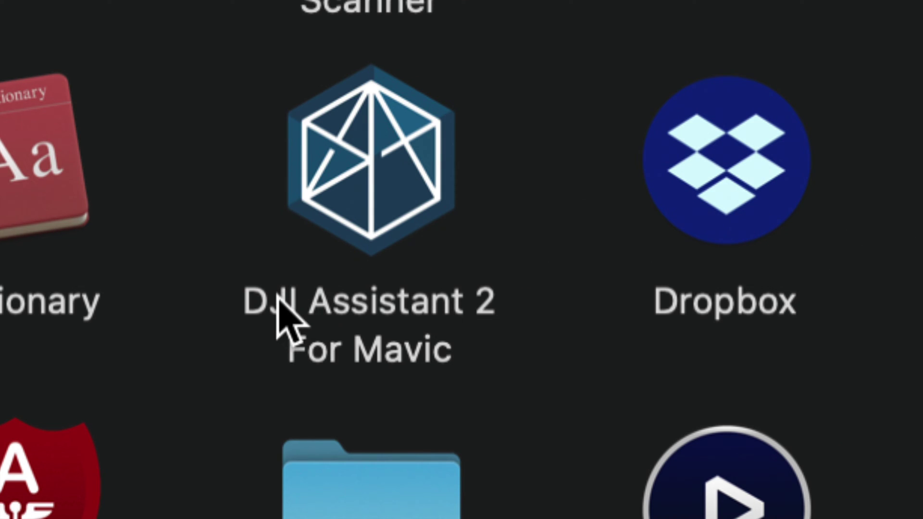
{"action": "left_click", "coordinate": [377, 201]}
{"action": "double_click", "coordinate": [377, 201]}
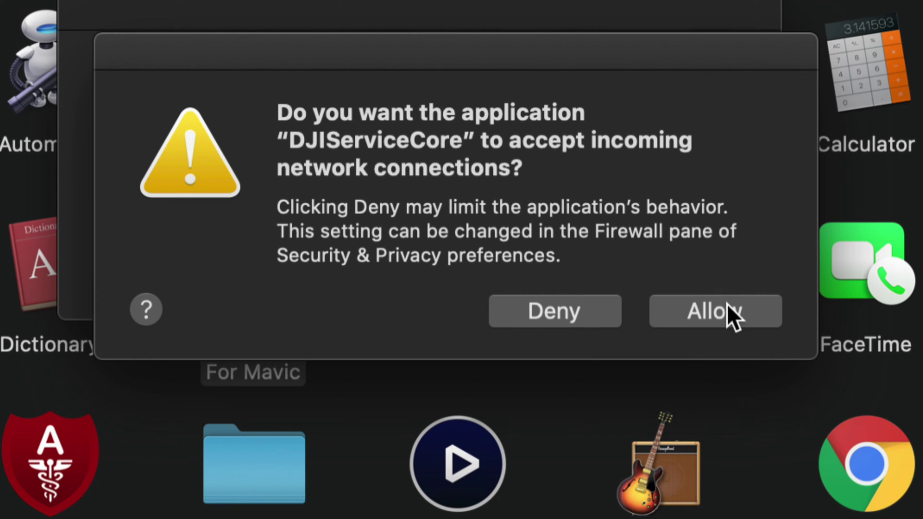
Allow incoming connections for DJIServiceCore and DJI Assistant 2, and confirm the Mavic Mini notice
{"action": "left_click", "coordinate": [726, 313]}
{"action": "left_click", "coordinate": [691, 281]}
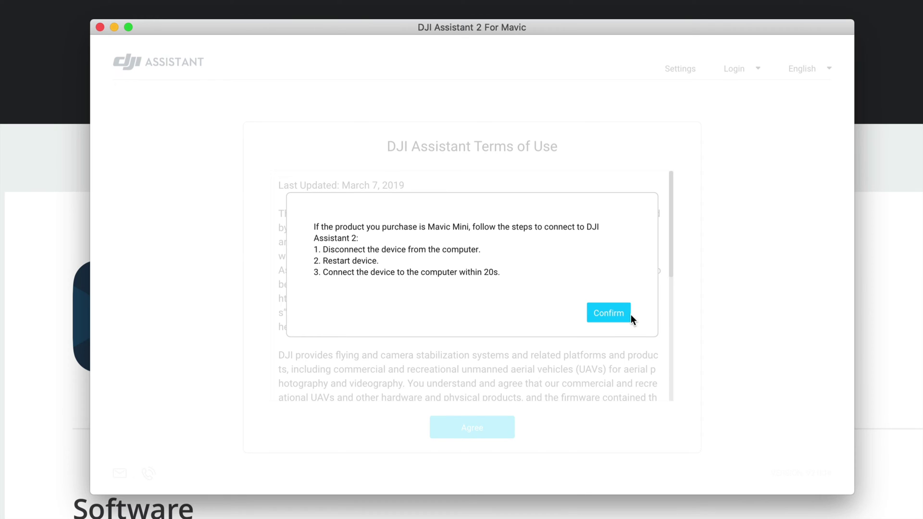
{"action": "left_click", "coordinate": [607, 313]}
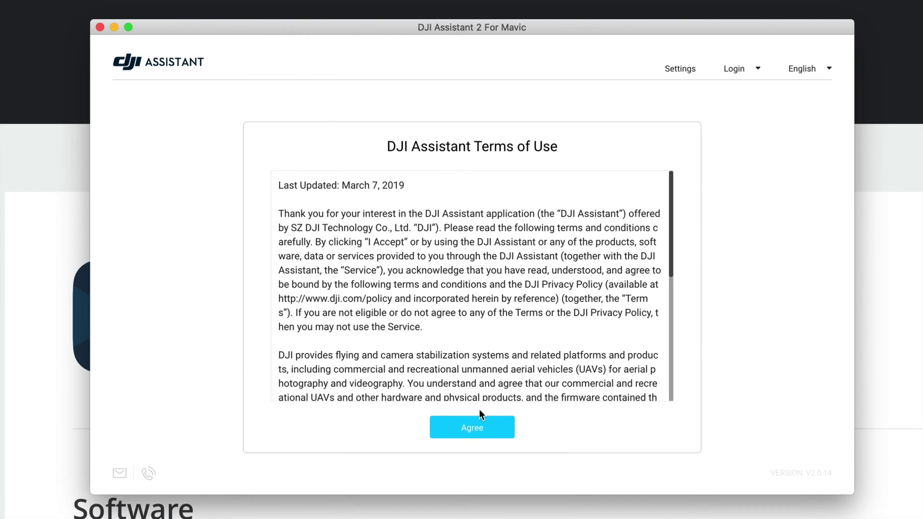
Agree to the Terms of Use and Privacy Policy, and enable account and device information sharing
{"action": "left_click", "coordinate": [474, 429]}
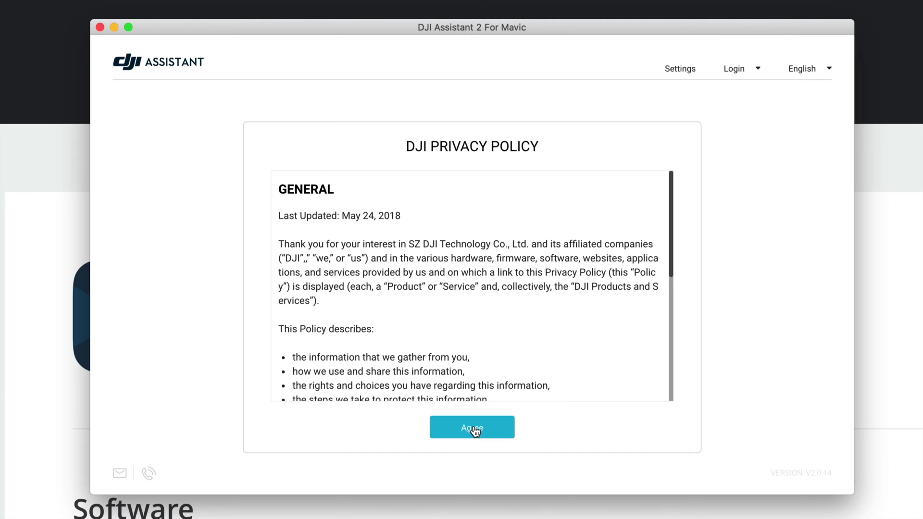
{"action": "left_click", "coordinate": [474, 430]}
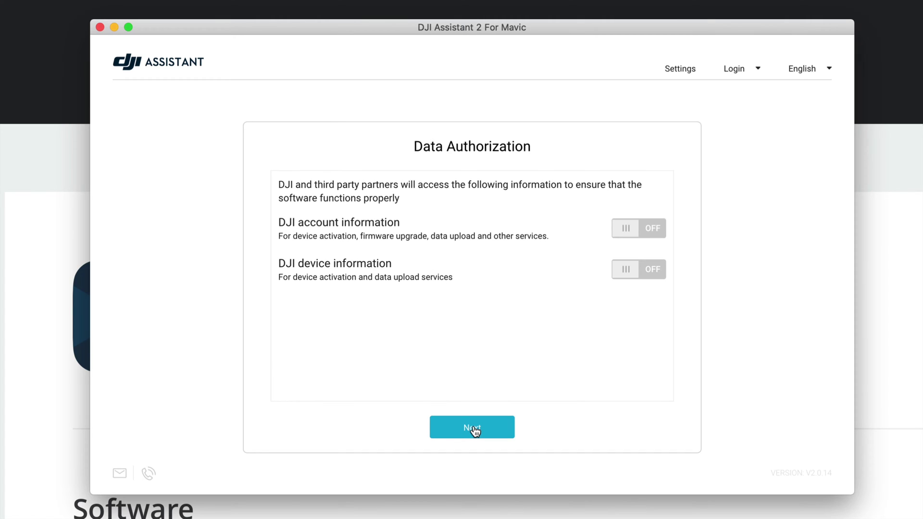
{"action": "left_click", "coordinate": [639, 234]}
{"action": "left_click", "coordinate": [651, 268]}
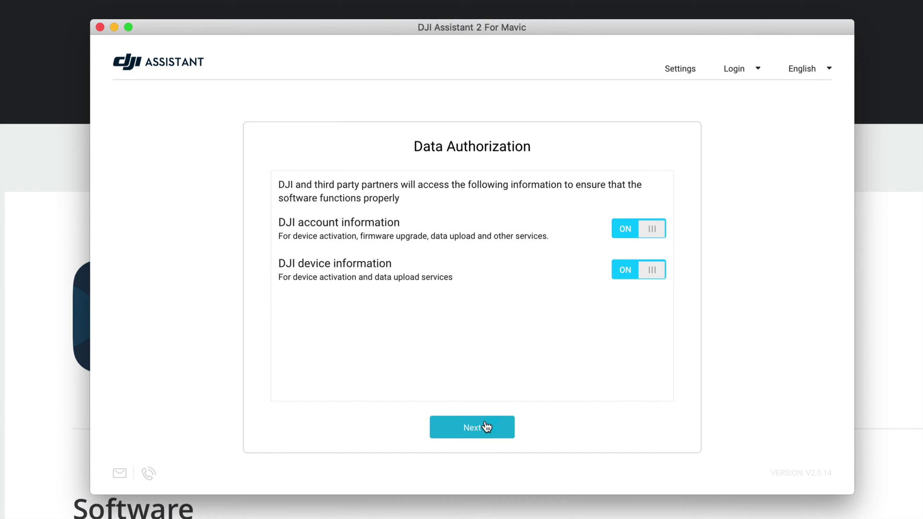
{"action": "left_click", "coordinate": [481, 429]}
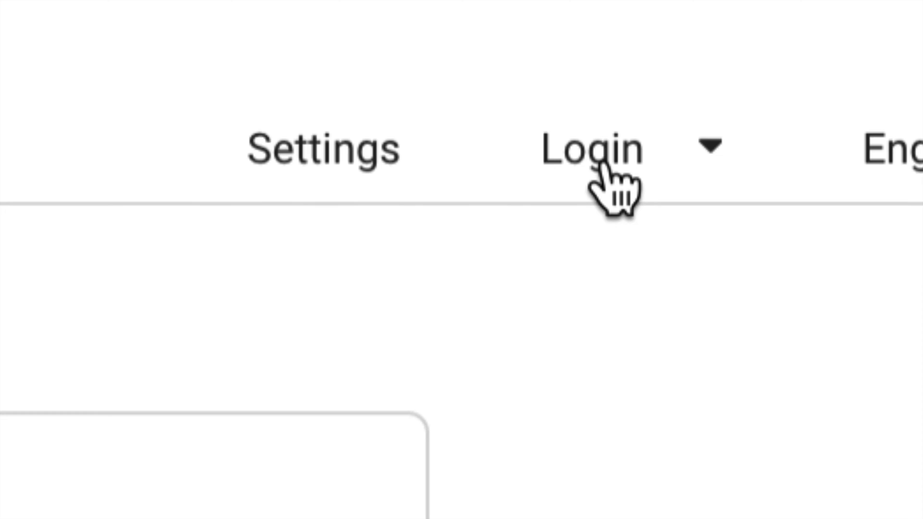
Log in to a DJI account and choose Join Product Improvement Program
{"action": "left_click", "coordinate": [602, 166]}
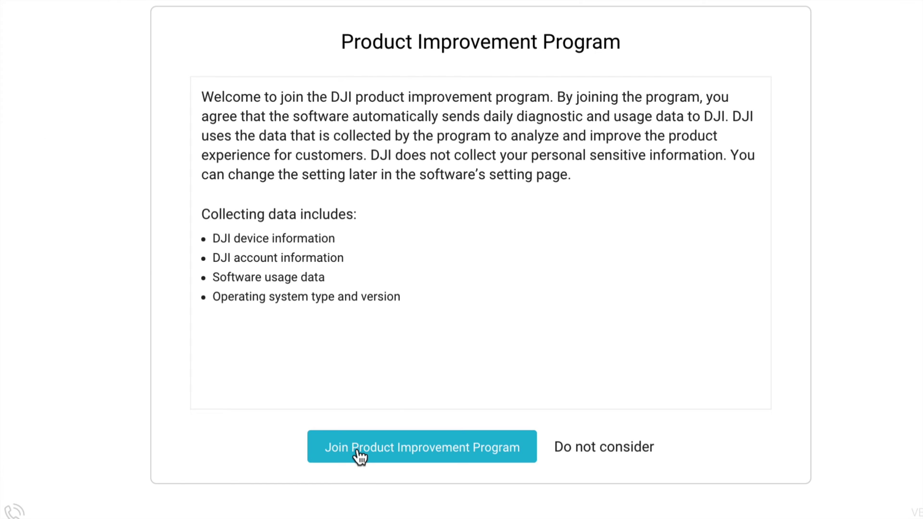
{"action": "left_click", "coordinate": [358, 449]}
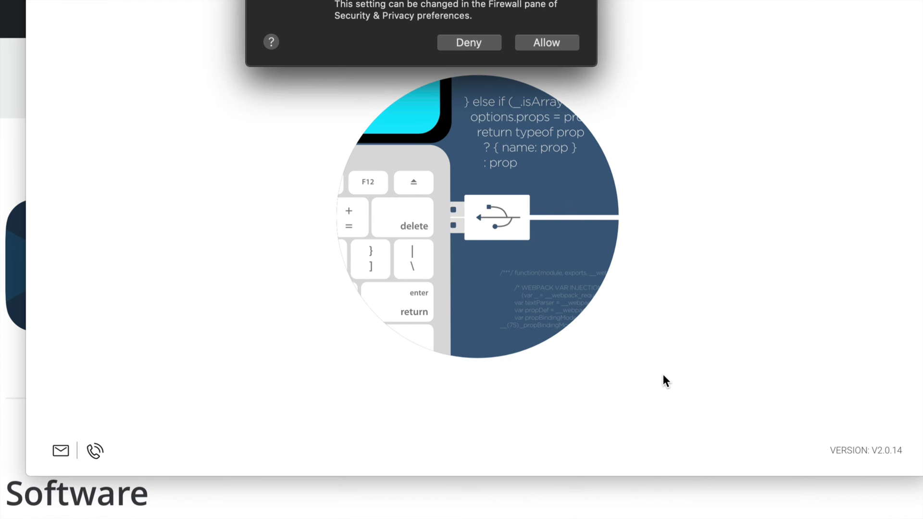
Allow the firewall prompt and open the connected Mavic Air2 to see firmware V01.00.0340 as current
{"action": "left_click", "coordinate": [556, 158]}
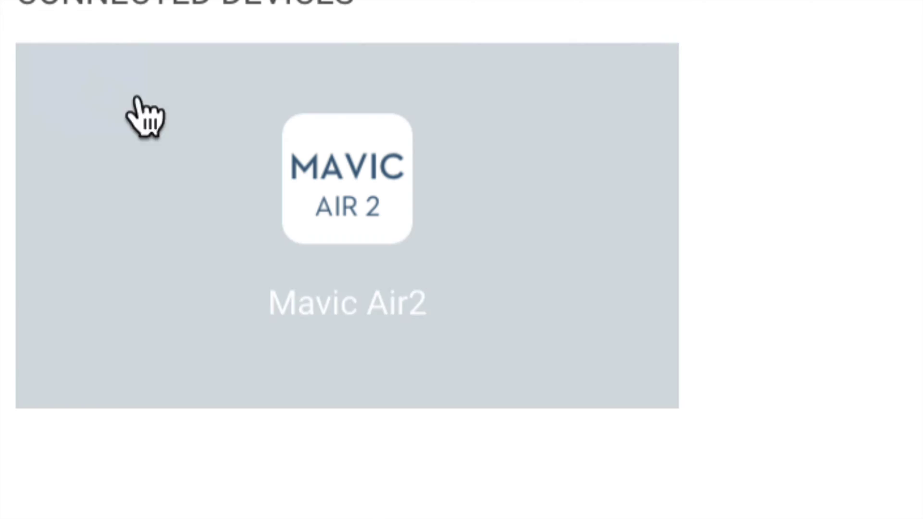
{"action": "left_click", "coordinate": [452, 219]}
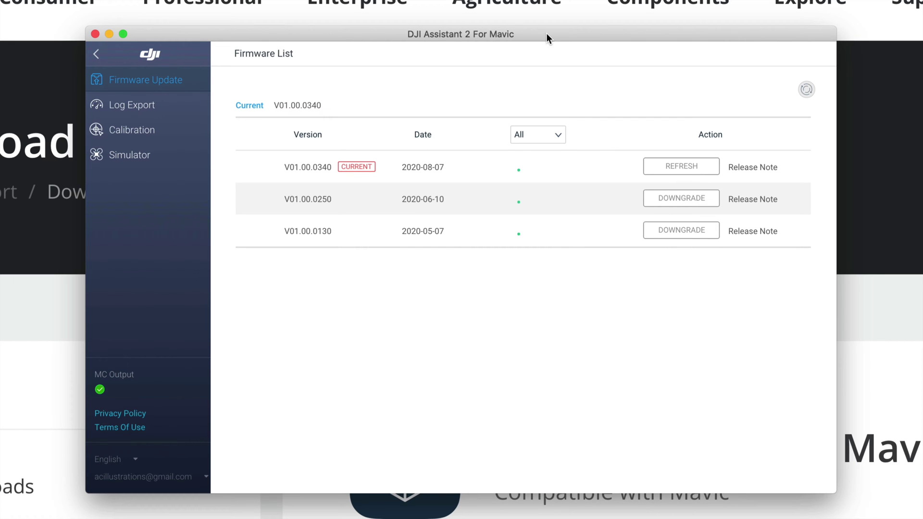
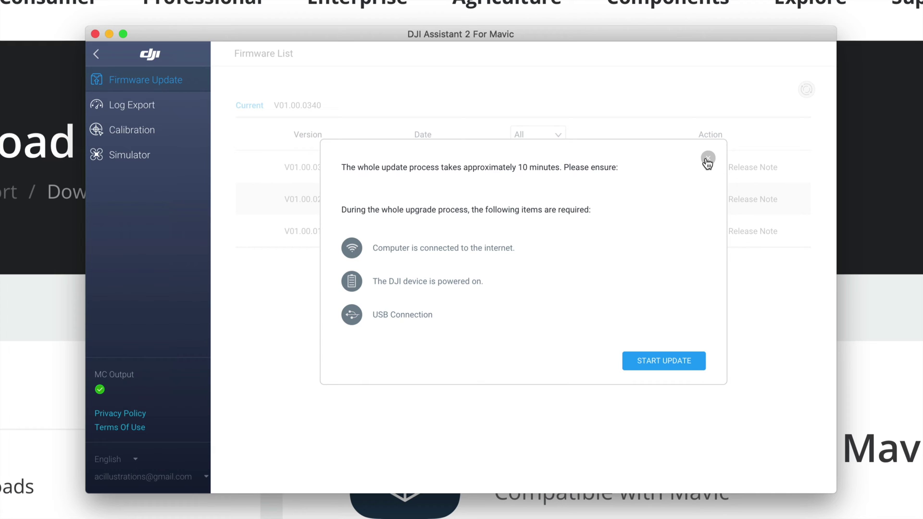
Dismiss the firmware update notice so V01.00.0340 shows as current, and move the assistant window up-left
{"action": "left_click", "coordinate": [708, 159]}
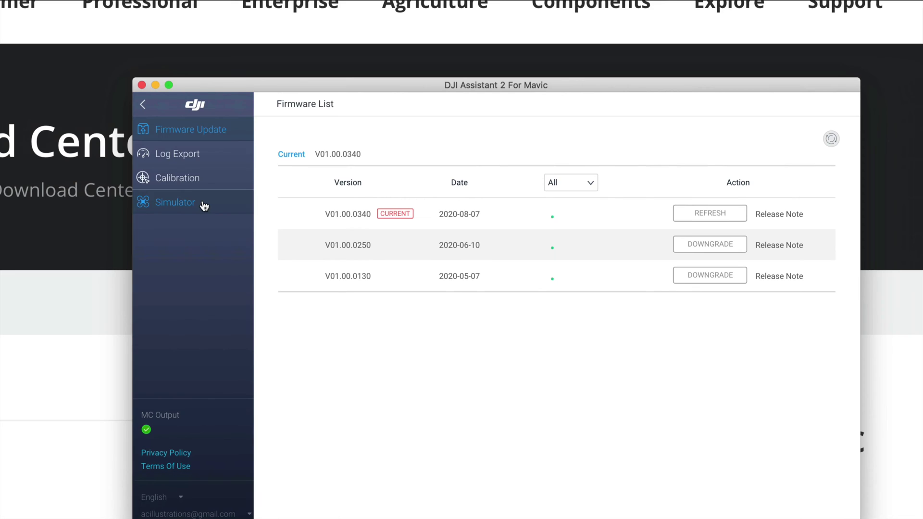
{"action": "left_click_drag", "start_coordinate": [425, 88], "coordinate": [390, 62]}
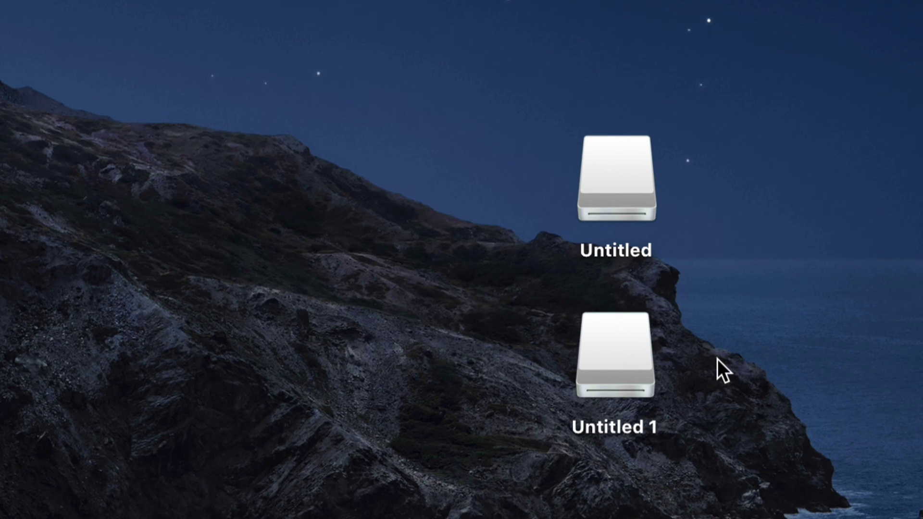
Arrange the Untitled and Untitled 1 drive icons side by side on the desktop
{"action": "left_click_drag", "start_coordinate": [625, 358], "coordinate": [742, 178]}
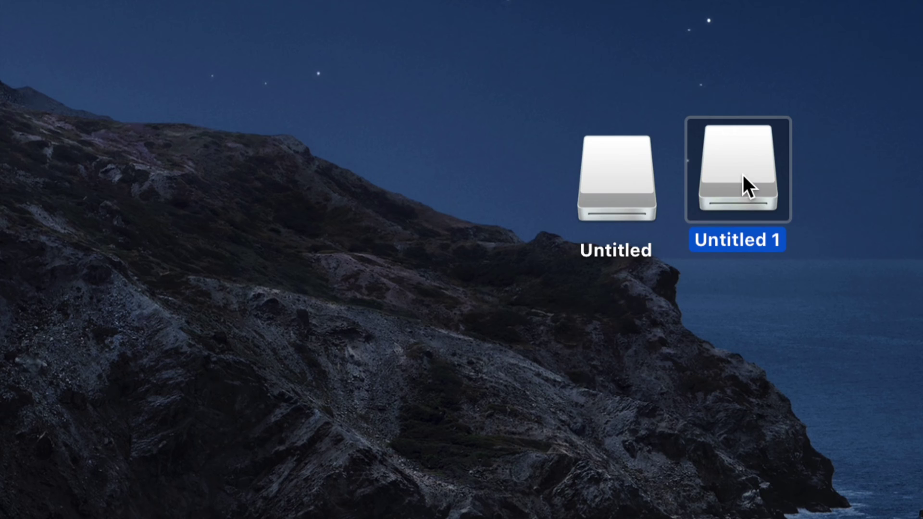
{"action": "left_click_drag", "start_coordinate": [877, 148], "coordinate": [468, 178]}
{"action": "left_click", "coordinate": [665, 477]}
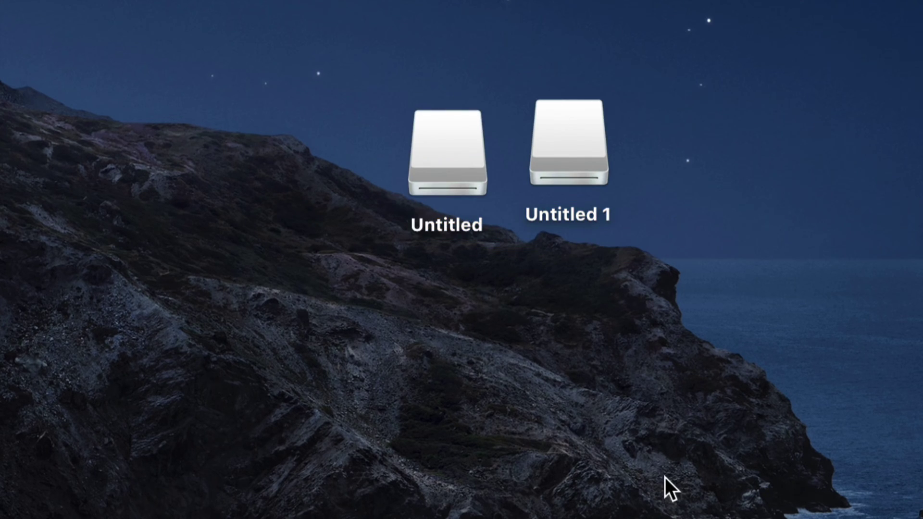
{"action": "left_click_drag", "start_coordinate": [568, 120], "coordinate": [595, 141]}
{"action": "left_click_drag", "start_coordinate": [478, 148], "coordinate": [492, 172]}
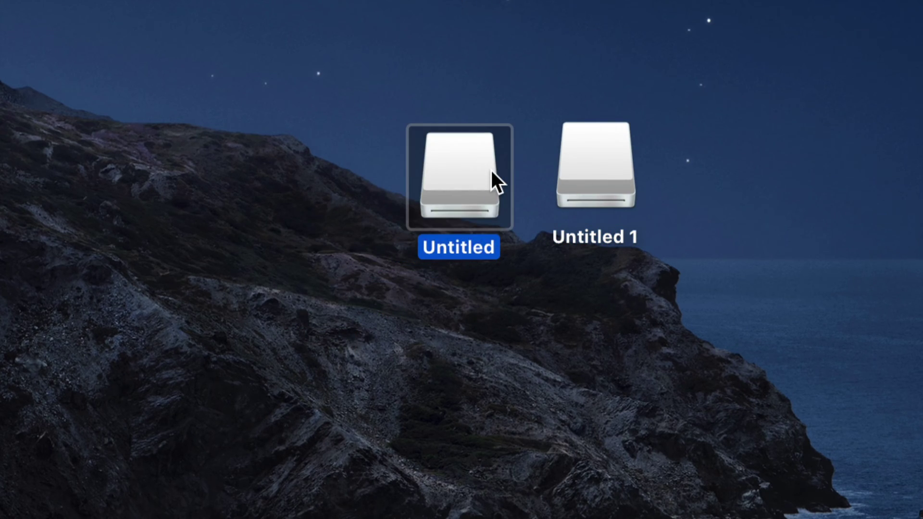
Open the Untitled card's DCIM > 100MEDIA folder
{"action": "double_click", "coordinate": [450, 180]}
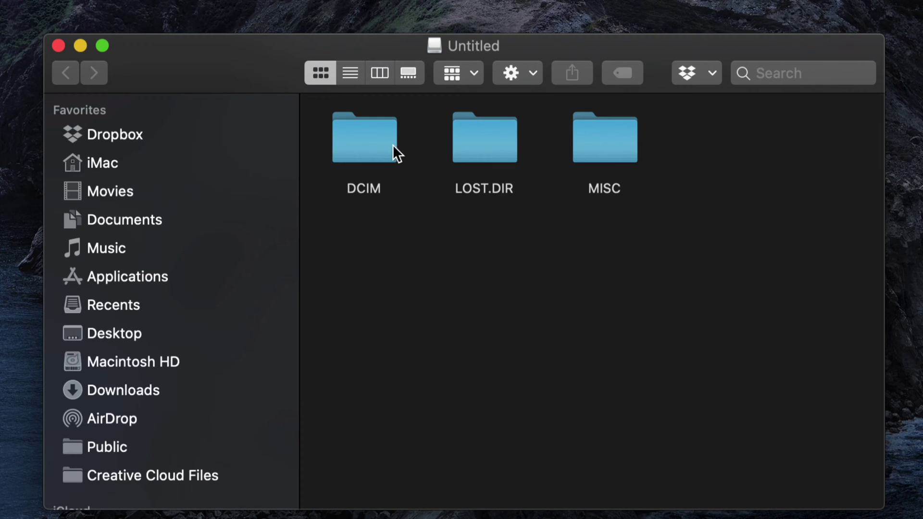
{"action": "double_click", "coordinate": [371, 141]}
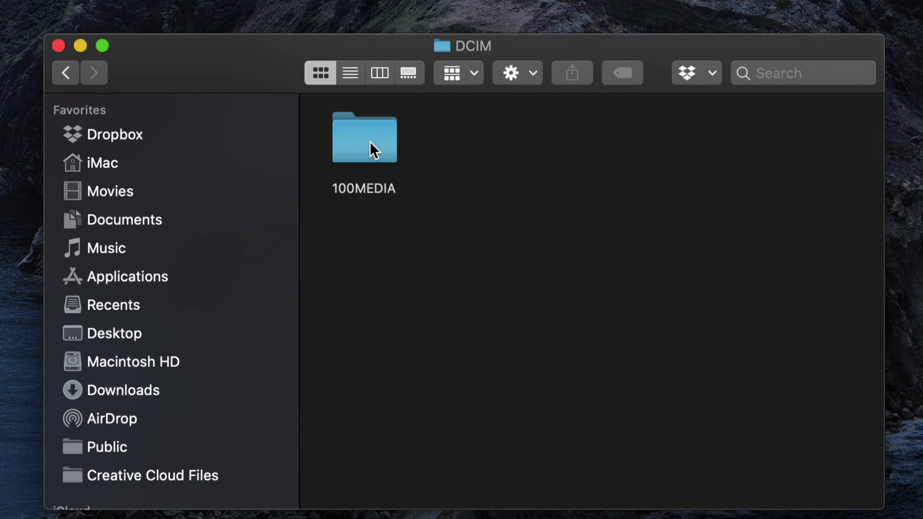
{"action": "double_click", "coordinate": [370, 141]}
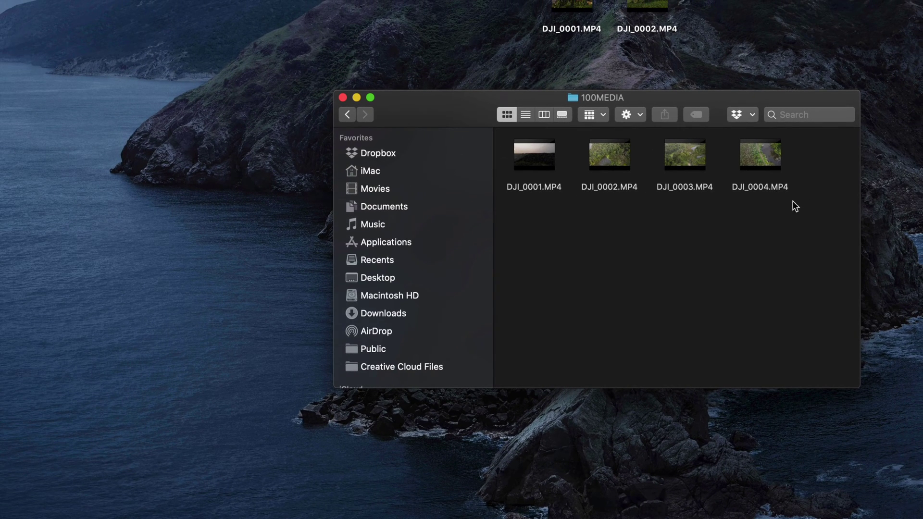
Copy DJI_0001–DJI_0004 to the desktop, keeping both versions of DJI_0001 and DJI_0002
{"action": "left_click_drag", "start_coordinate": [780, 227], "coordinate": [59, 212]}
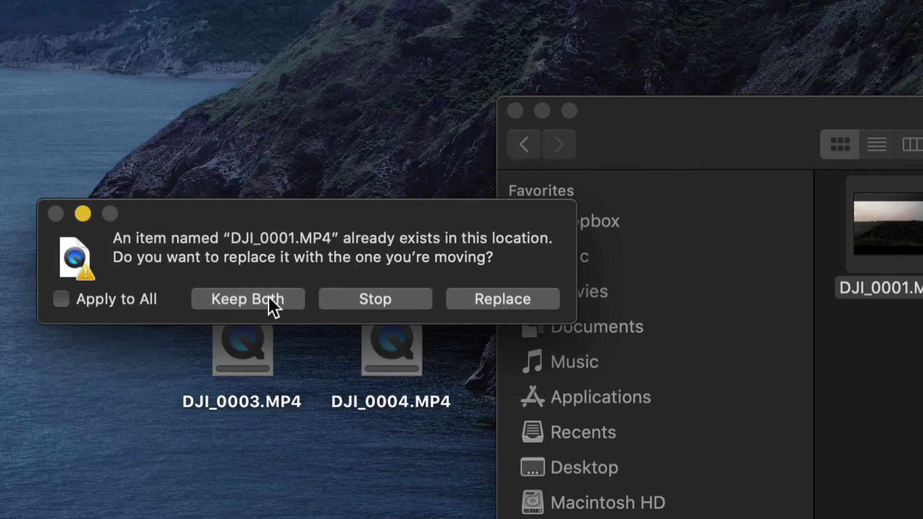
{"action": "left_click", "coordinate": [228, 303]}
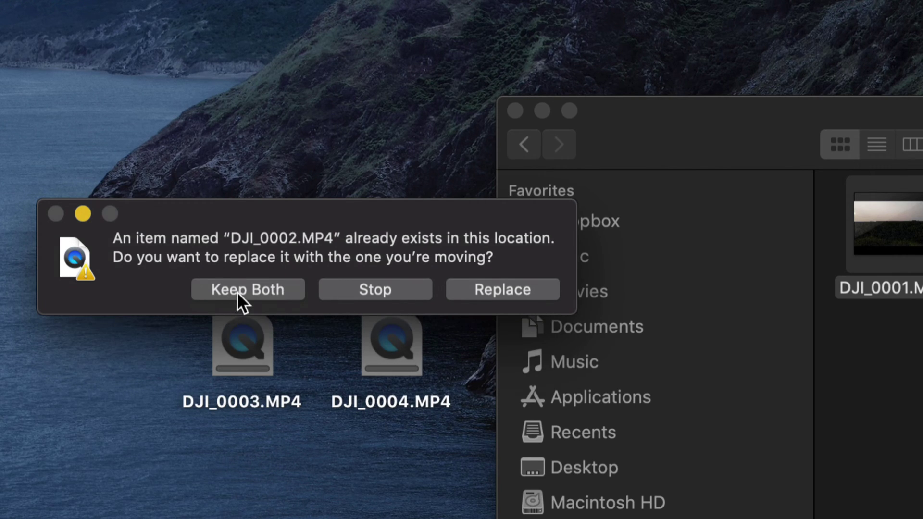
{"action": "left_click", "coordinate": [239, 290]}
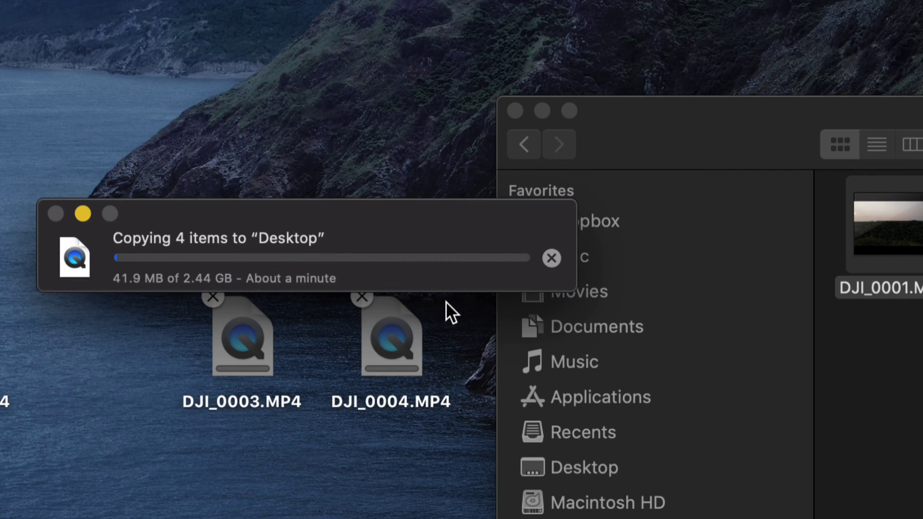
{"action": "left_click_drag", "start_coordinate": [309, 214], "coordinate": [389, 211]}
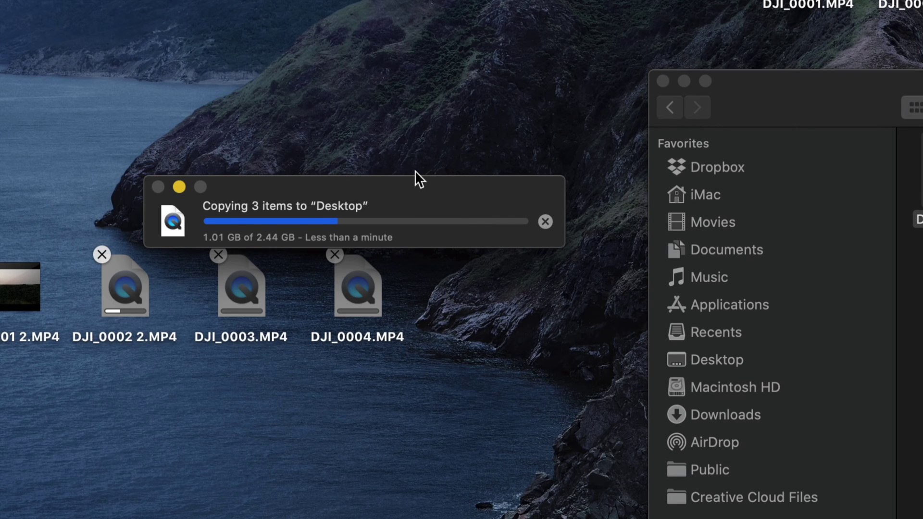
{"action": "left_click", "coordinate": [769, 94]}
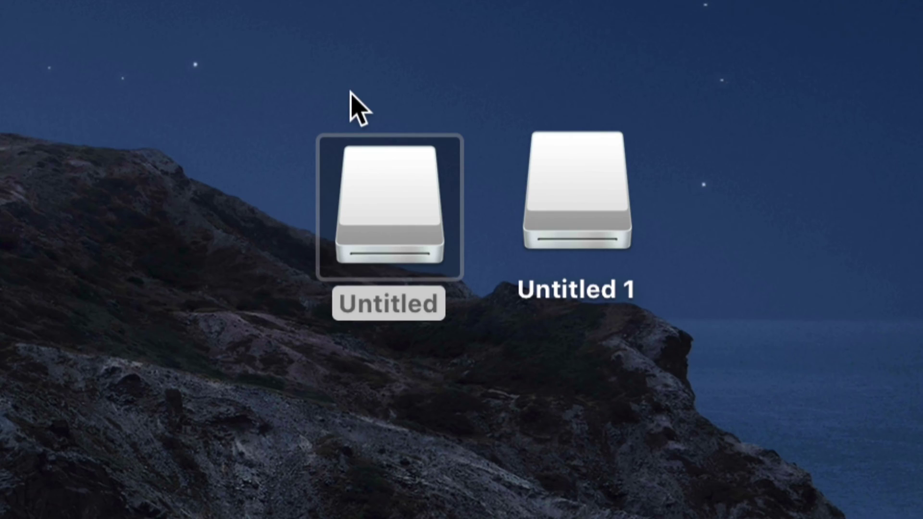
Open Untitled 1 > DCIM > 100MEDIA and scroll through clips DJI_0008 onward
{"action": "left_click", "coordinate": [548, 188]}
{"action": "left_click_drag", "start_coordinate": [553, 195], "coordinate": [582, 183]}
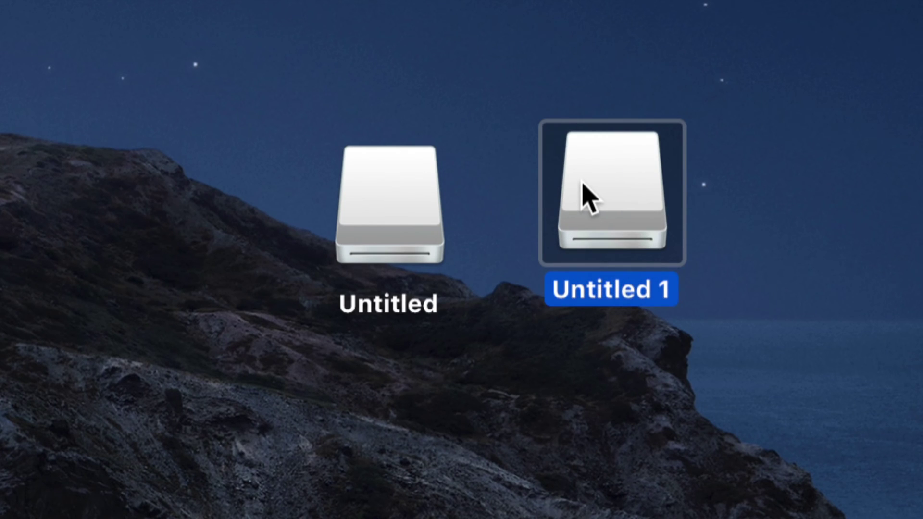
{"action": "double_click", "coordinate": [582, 195]}
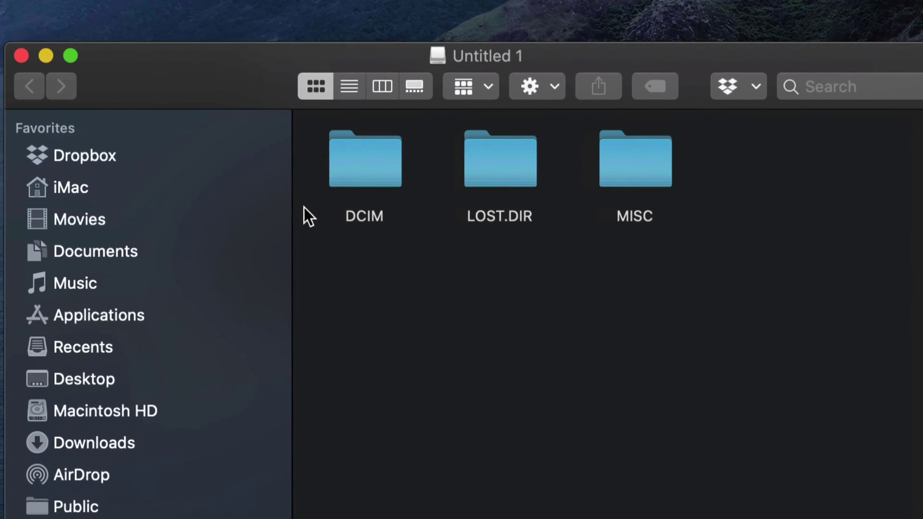
{"action": "double_click", "coordinate": [362, 163]}
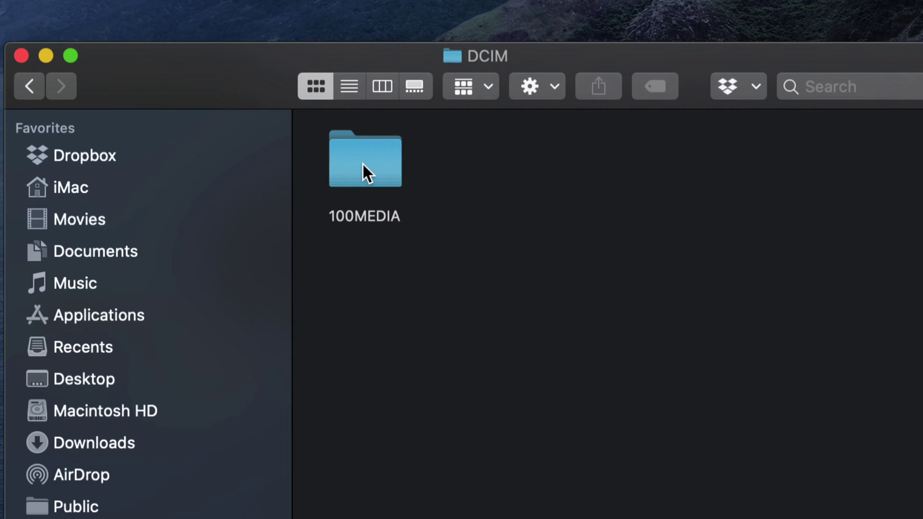
{"action": "double_click", "coordinate": [362, 163]}
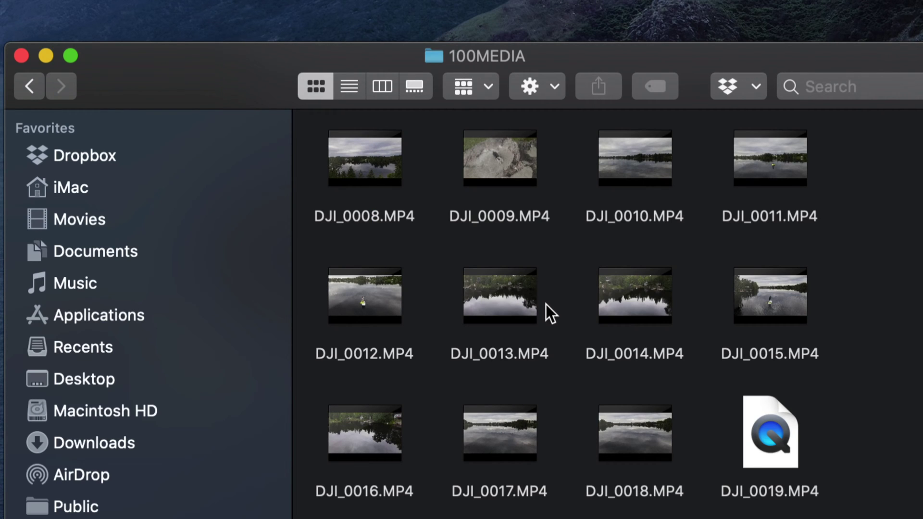
{"action": "scroll", "coordinate": [546, 304], "scroll_direction": "down", "scroll_amount": 4}
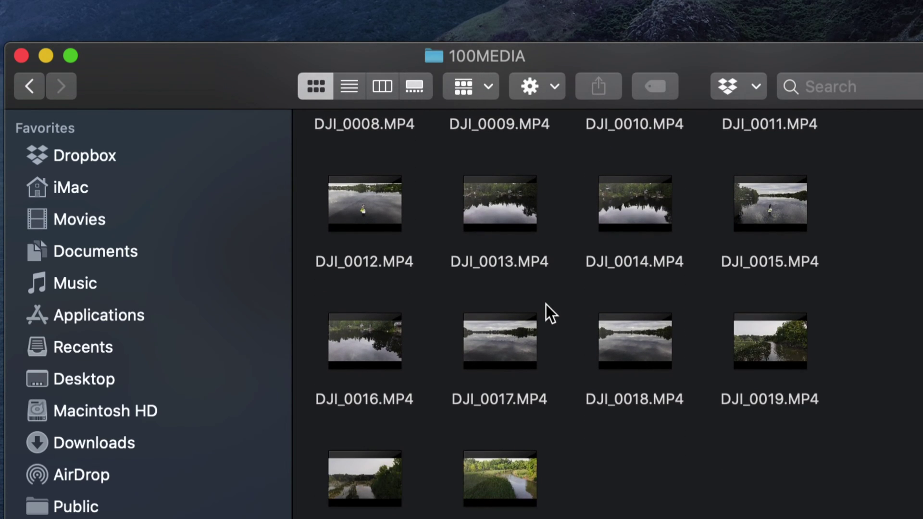
{"action": "scroll", "coordinate": [546, 304], "scroll_direction": "up", "scroll_amount": 4}
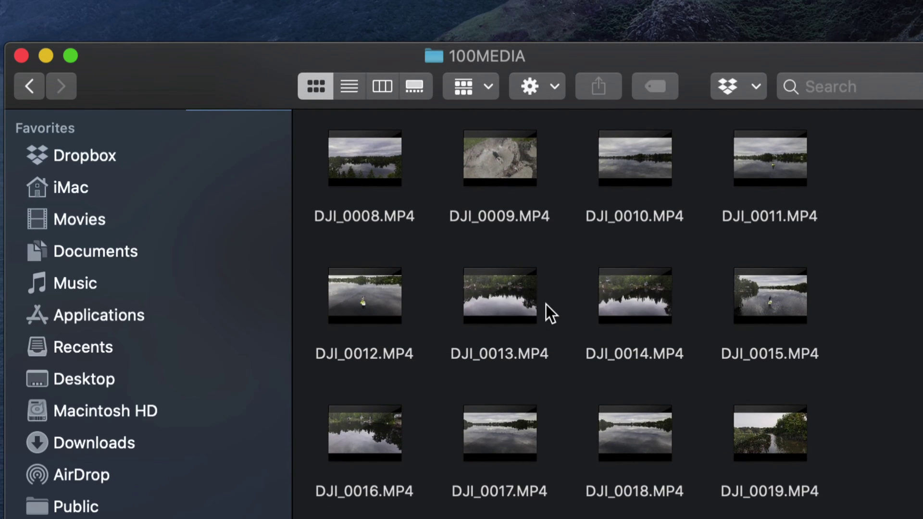
{"action": "scroll", "coordinate": [546, 305], "scroll_direction": "down", "scroll_amount": 3}
{"action": "scroll", "coordinate": [546, 304], "scroll_direction": "up", "scroll_amount": 3}
{"action": "scroll", "coordinate": [546, 304], "scroll_direction": "down", "scroll_amount": 4}
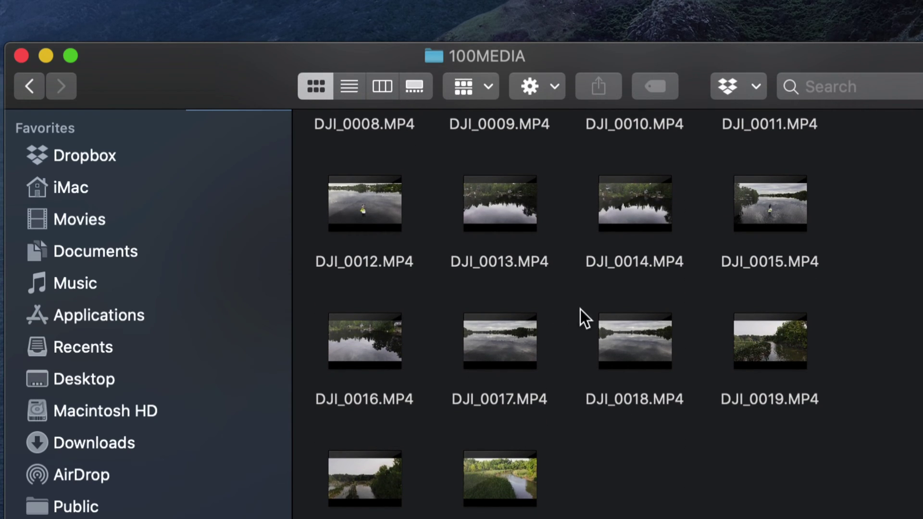
Try selecting clips DJI_0012–DJI_0019, then all clips, clearing each selection
{"action": "mouse_move", "coordinate": [608, 327]}
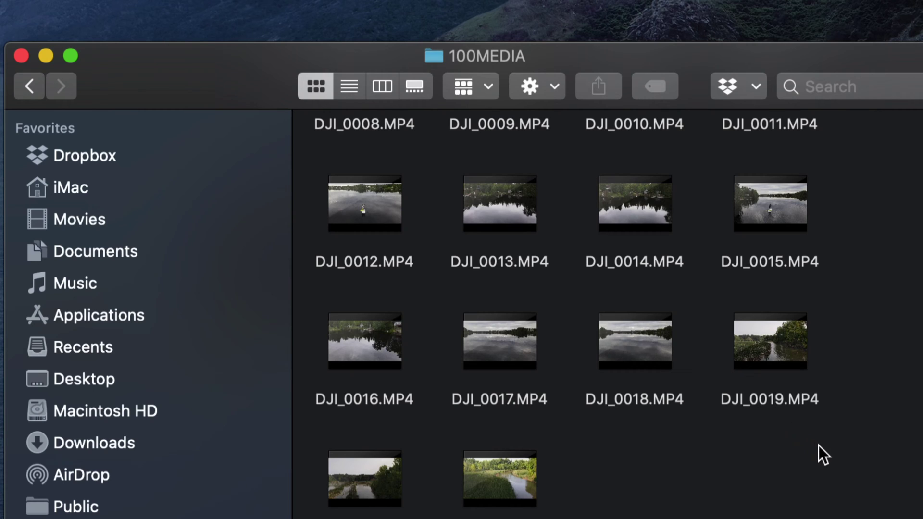
{"action": "left_click_drag", "start_coordinate": [817, 446], "coordinate": [374, 175]}
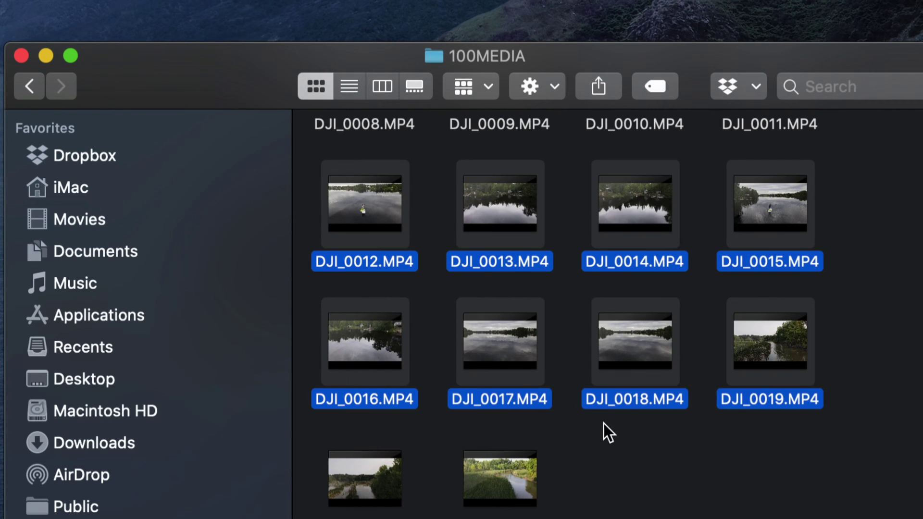
{"action": "left_click", "coordinate": [607, 428]}
{"action": "key", "text": "super+a"}
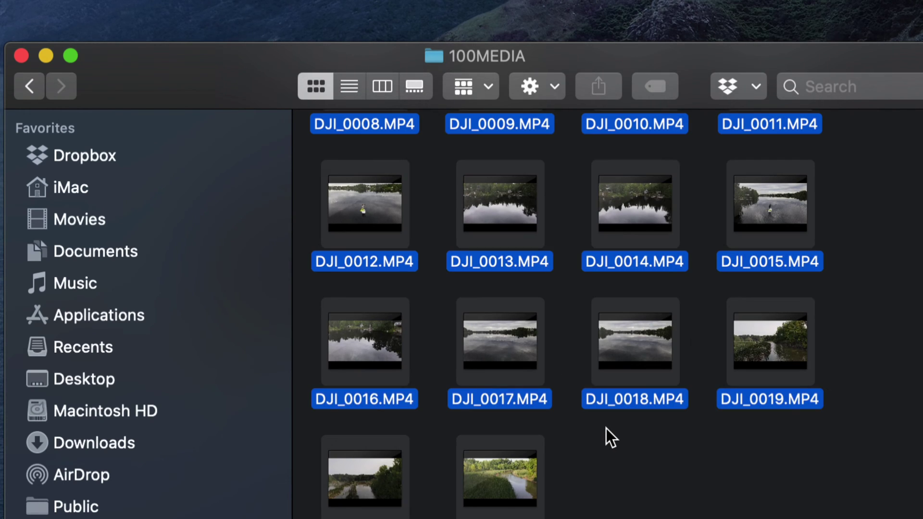
{"action": "left_click", "coordinate": [619, 446]}
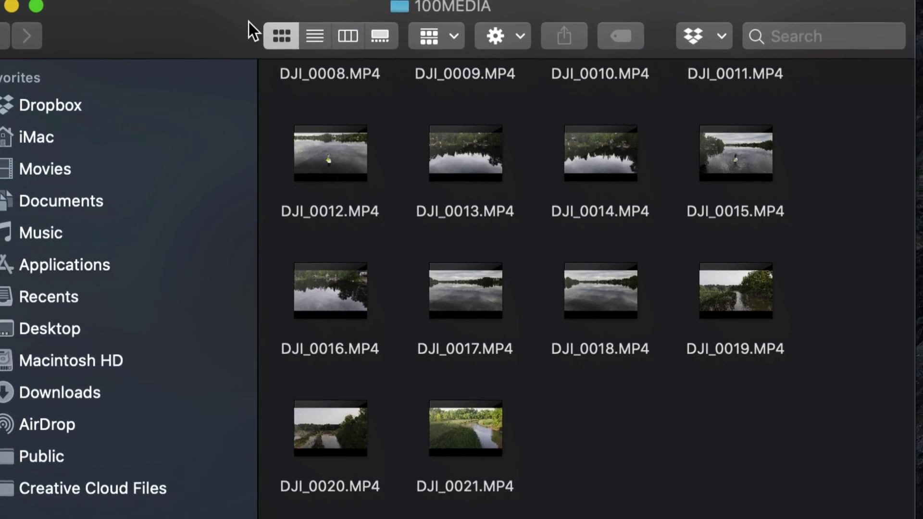
Select DJI_0019, DJI_0020 and DJI_0021 and copy them onto the desktop
{"action": "mouse_move", "coordinate": [766, 324]}
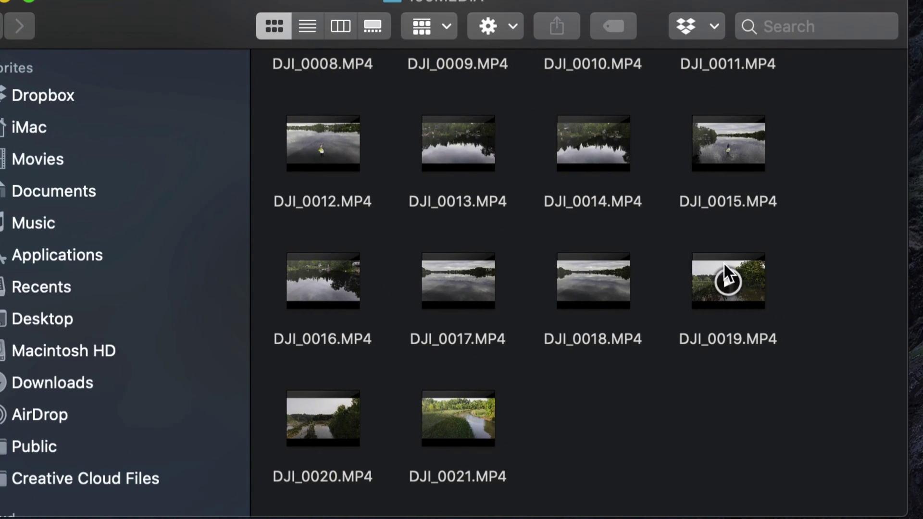
{"action": "left_click", "coordinate": [761, 298]}
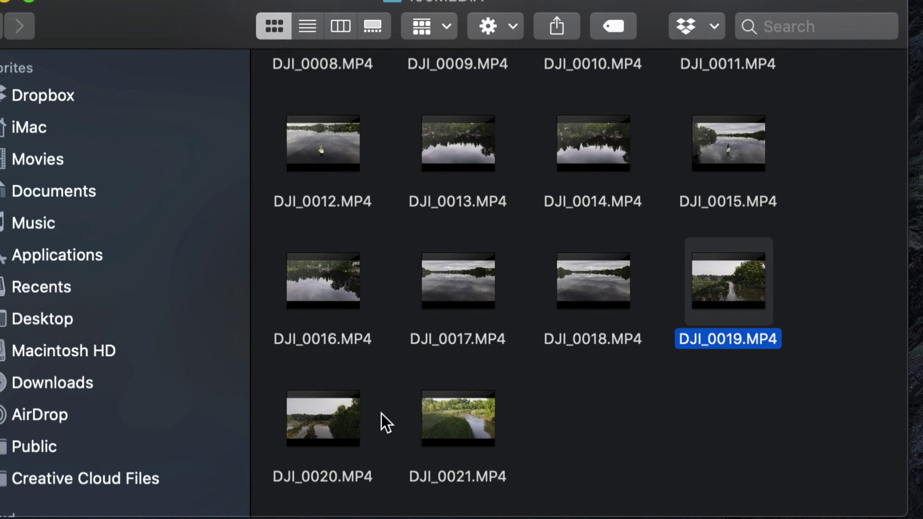
{"action": "left_click", "coordinate": [349, 438], "text": "shift"}
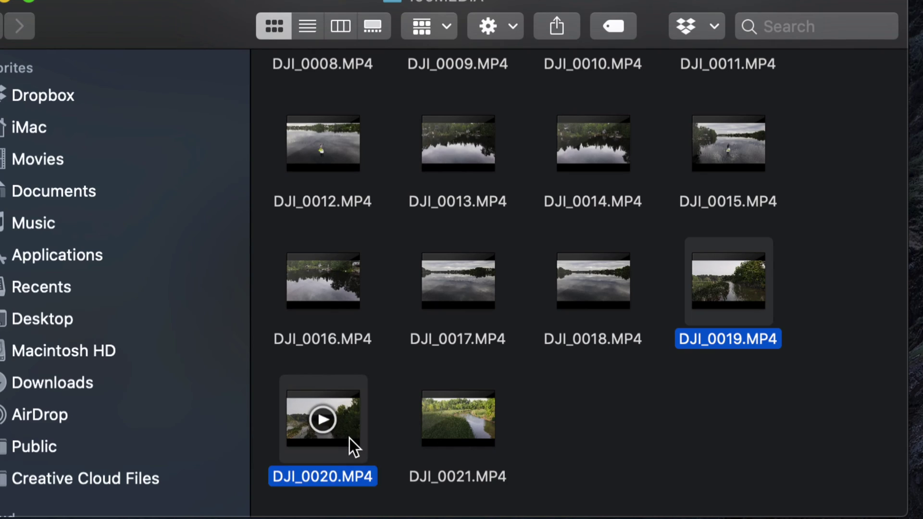
{"action": "left_click", "coordinate": [483, 435], "text": "shift"}
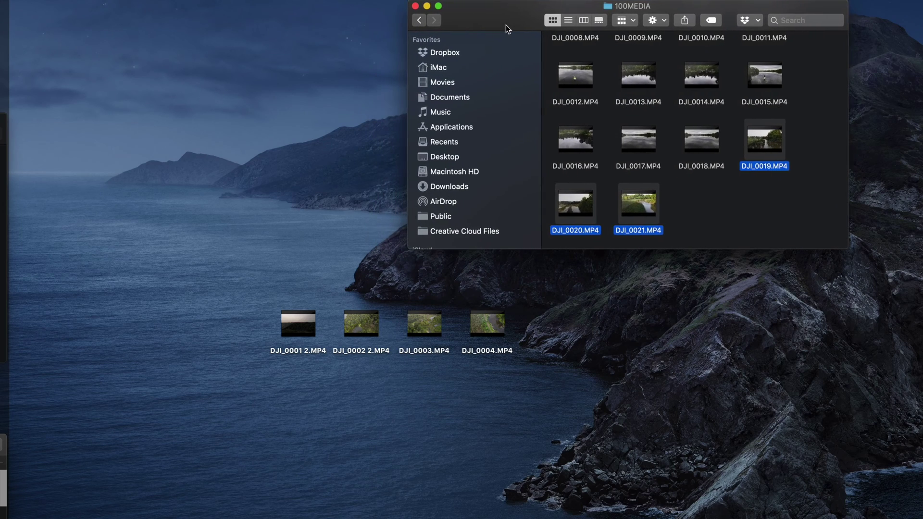
{"action": "left_click_drag", "start_coordinate": [506, 25], "coordinate": [511, 25]}
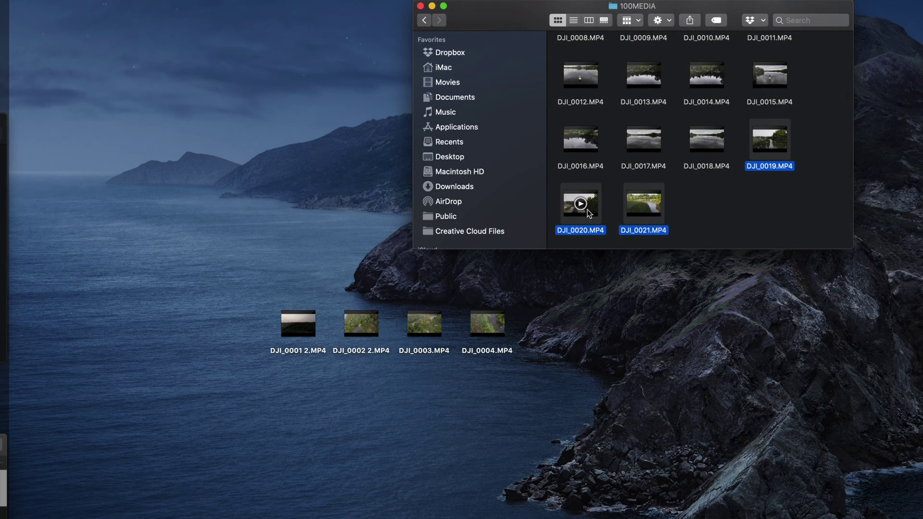
{"action": "left_click_drag", "start_coordinate": [587, 209], "coordinate": [296, 445]}
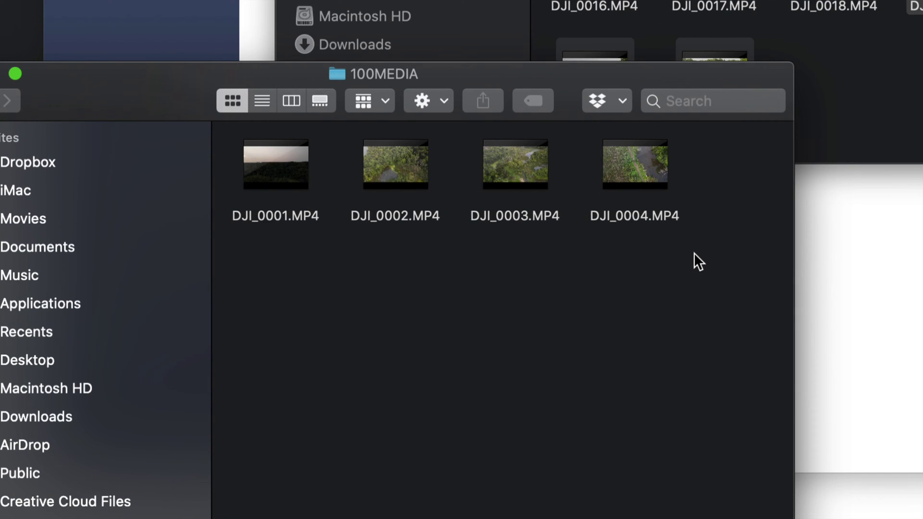
Select clips DJI_0001–DJI_0004 in the first card's 100MEDIA folder and delete them with Command-Delete
{"action": "left_click_drag", "start_coordinate": [561, 79], "coordinate": [604, 79]}
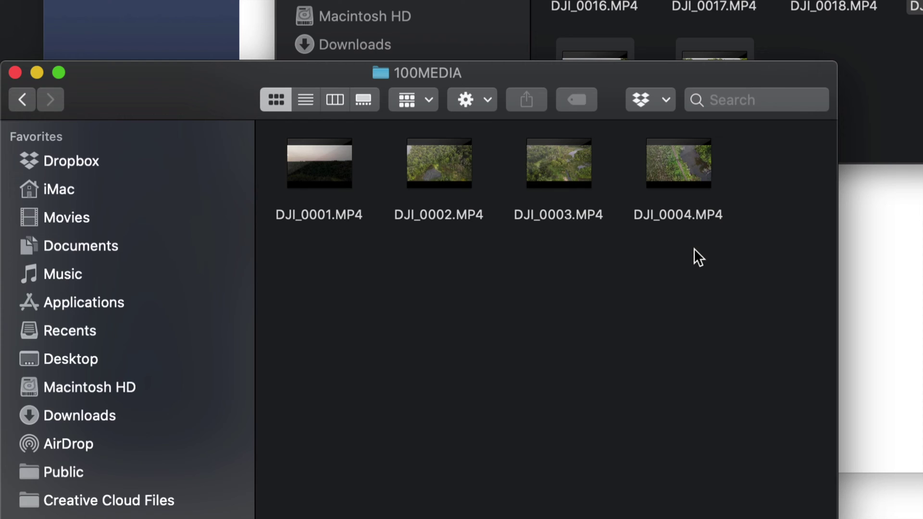
{"action": "left_click_drag", "start_coordinate": [694, 248], "coordinate": [316, 147]}
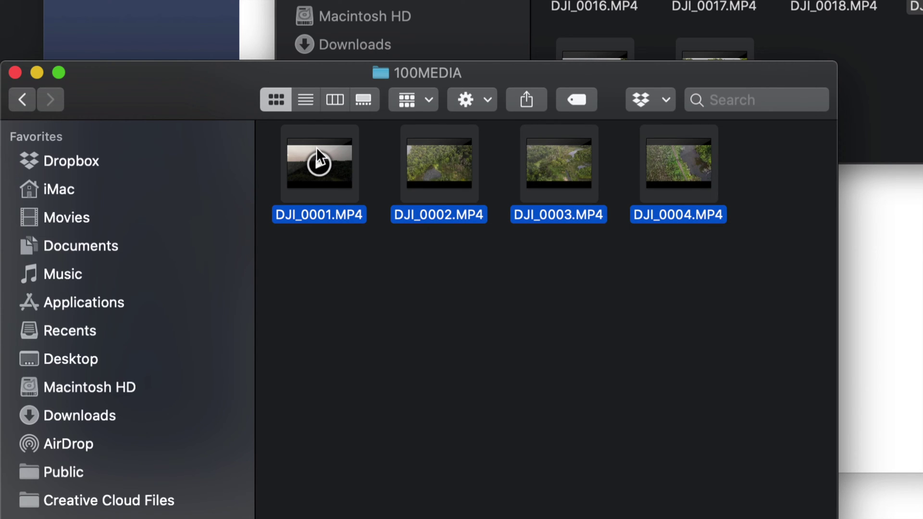
{"action": "key", "text": "super+BackSpace"}
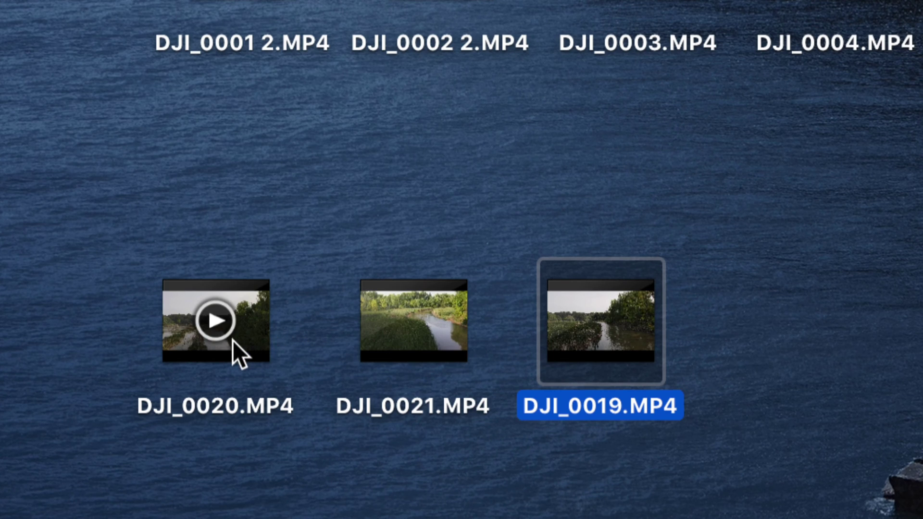
Select the copied clips DJI_0020, DJI_0021 and DJI_0019 on the desktop in turn
{"action": "left_click", "coordinate": [233, 340]}
{"action": "left_click", "coordinate": [391, 347]}
{"action": "left_click", "coordinate": [555, 340]}
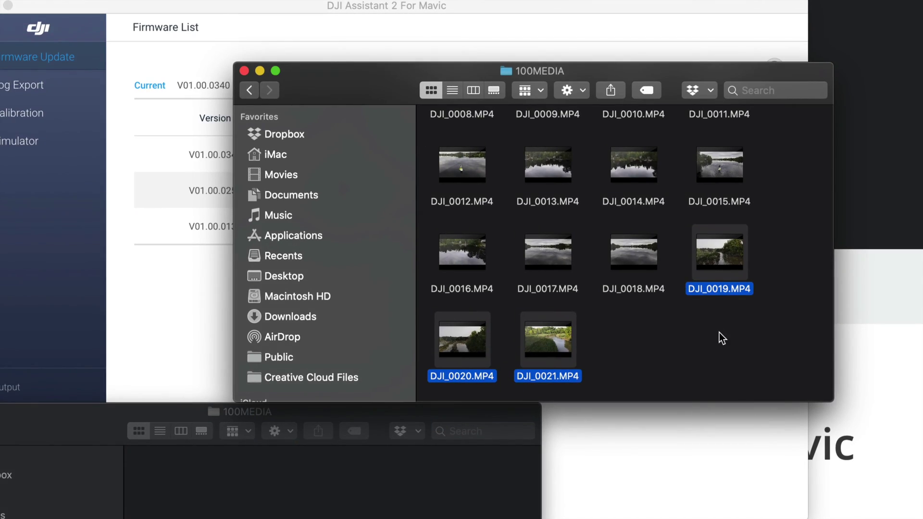
Select all 14 clips in the second card's 100MEDIA folder and move them to the Trash
{"action": "left_click", "coordinate": [719, 335]}
{"action": "scroll", "coordinate": [720, 335], "scroll_direction": "up", "scroll_amount": 3}
{"action": "scroll", "coordinate": [719, 333], "scroll_direction": "down", "scroll_amount": 3}
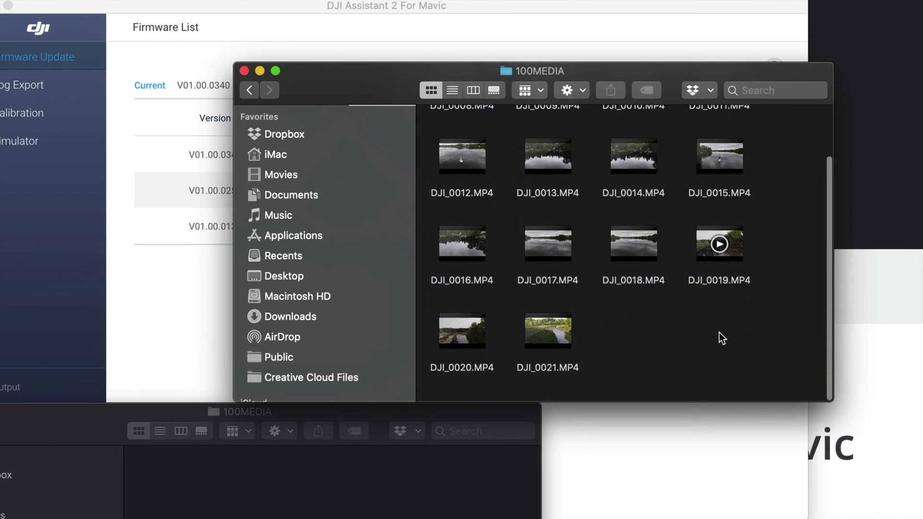
{"action": "key", "text": "super+a"}
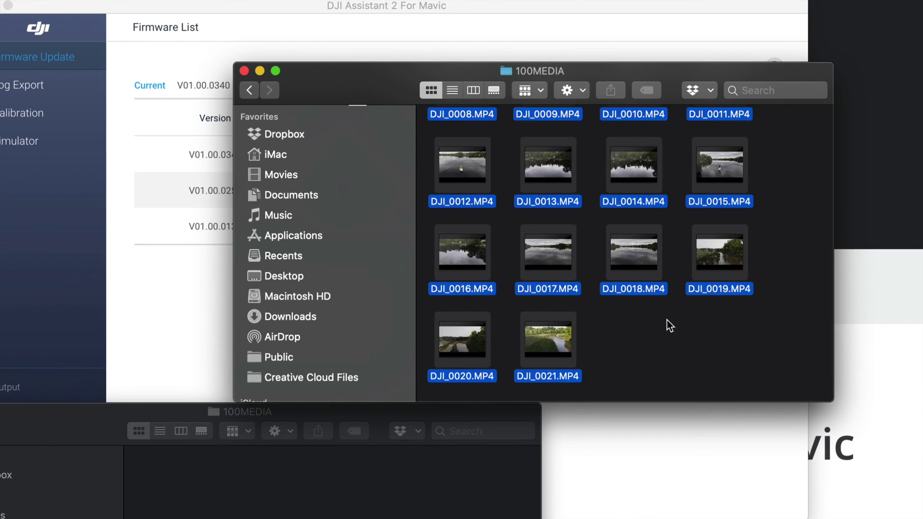
{"action": "right_click", "coordinate": [620, 259]}
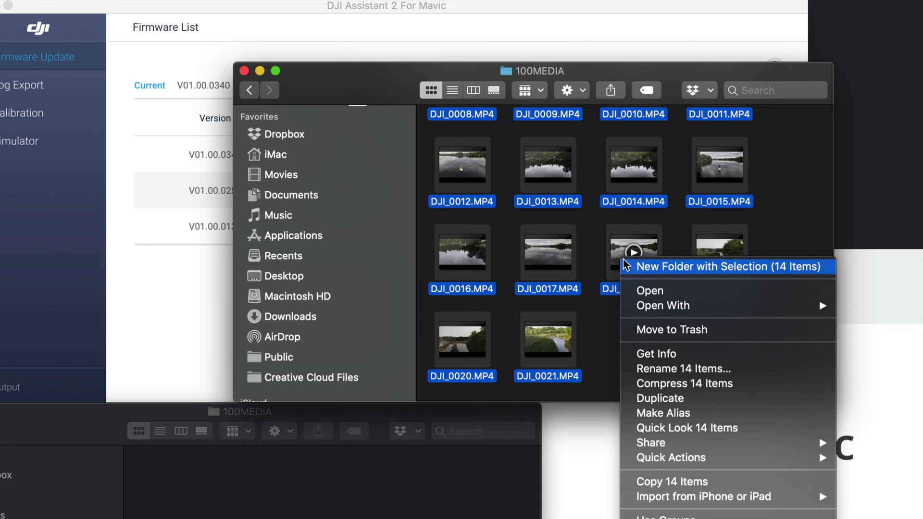
{"action": "left_click", "coordinate": [694, 329]}
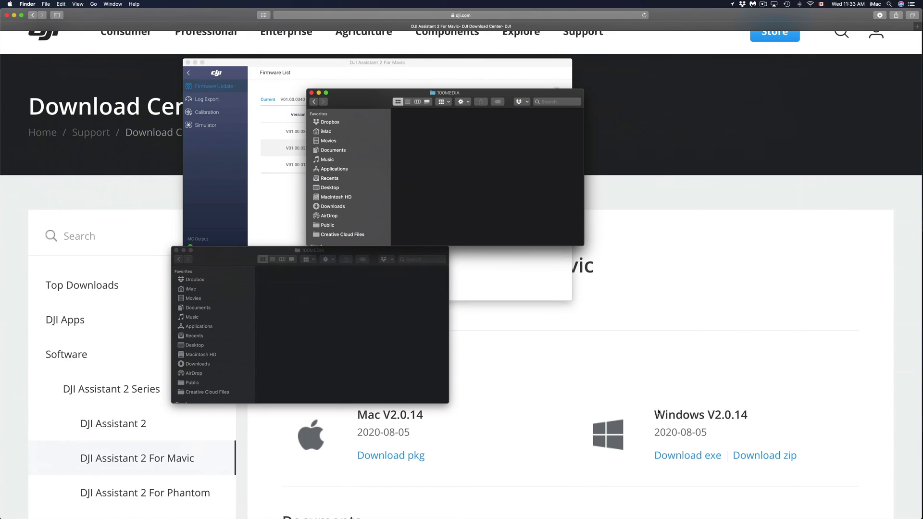
Empty the Trash from the Dock, permanently deleting the card clips
{"action": "mouse_move", "coordinate": [836, 517]}
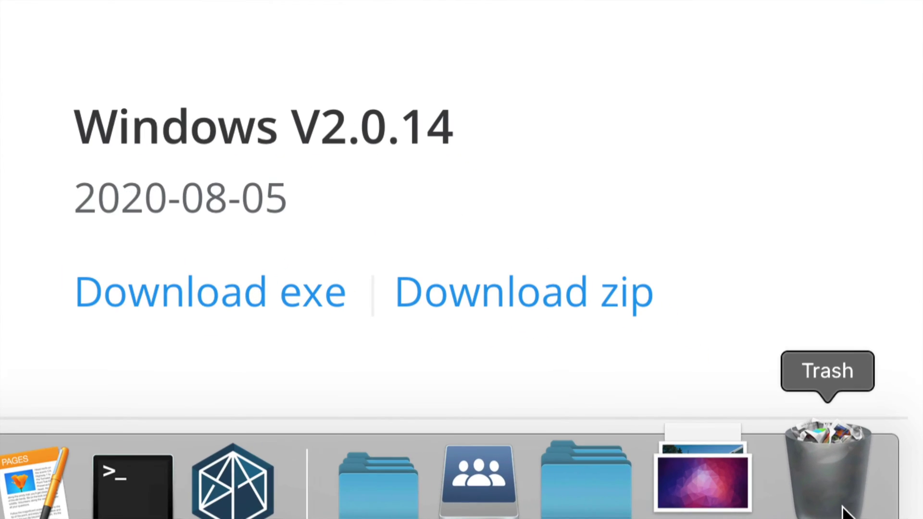
{"action": "left_click", "coordinate": [830, 500]}
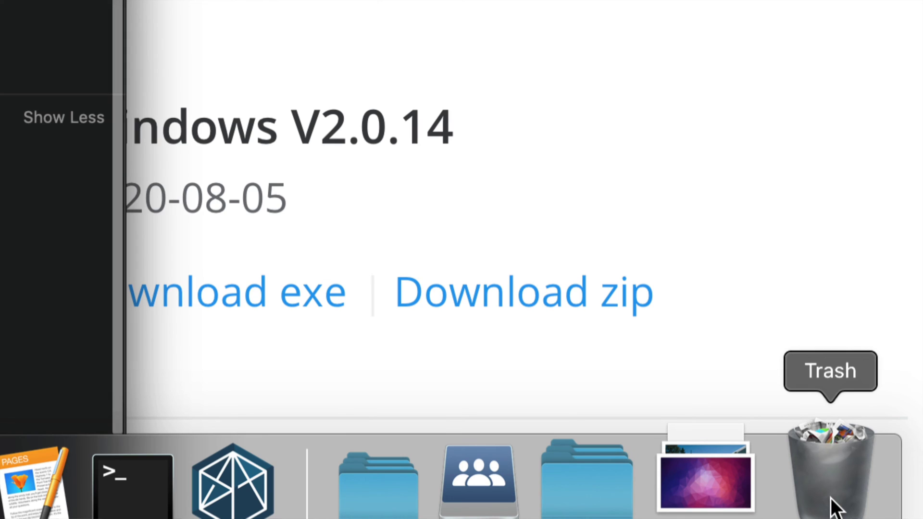
{"action": "right_click", "coordinate": [836, 507]}
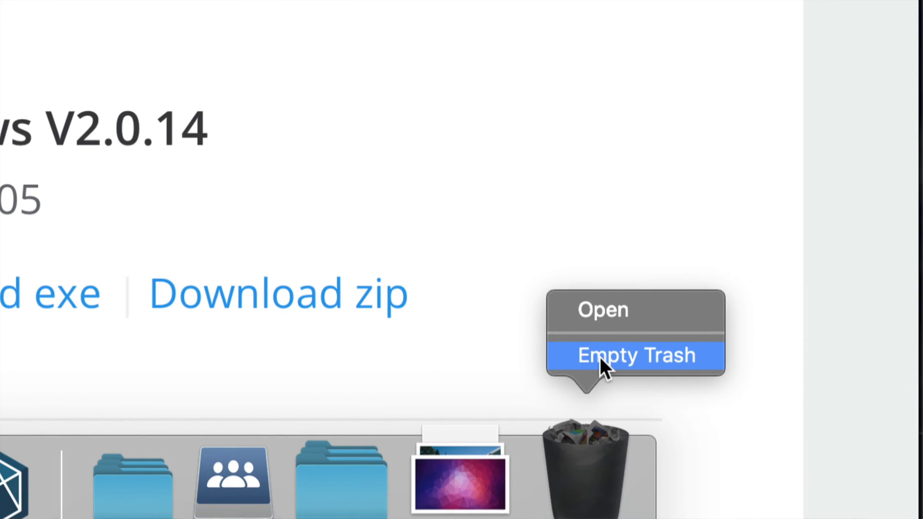
{"action": "left_click", "coordinate": [600, 357]}
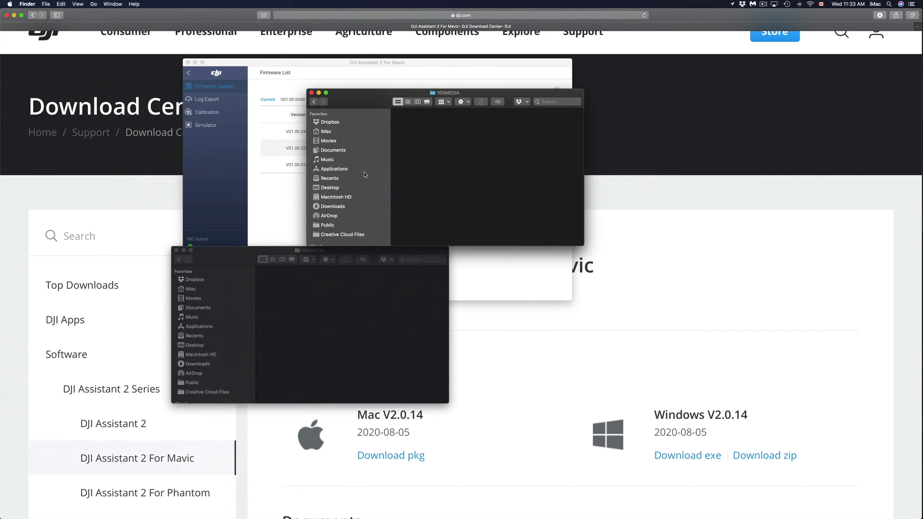
Close the 100MEDIA and Untitled 1 card windows and move DJI Assistant down-right
{"action": "left_click", "coordinate": [316, 102]}
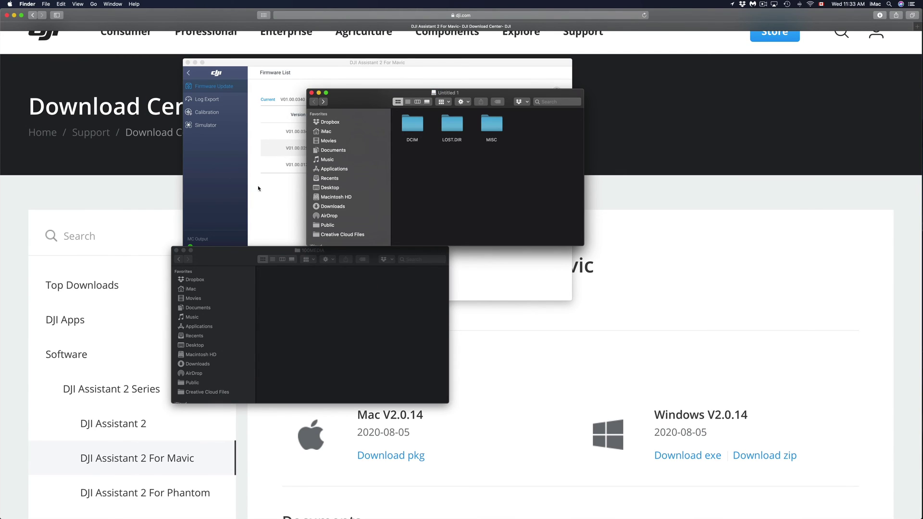
{"action": "left_click", "coordinate": [177, 251]}
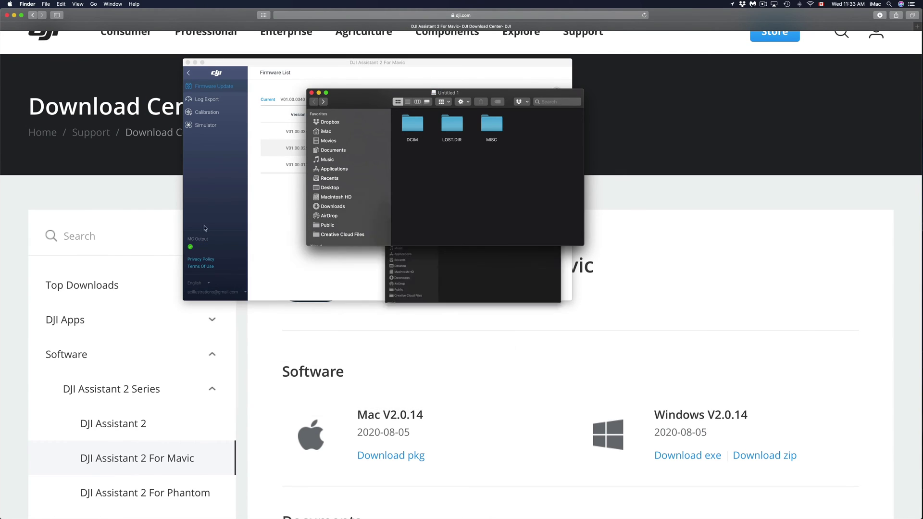
{"action": "left_click", "coordinate": [312, 93]}
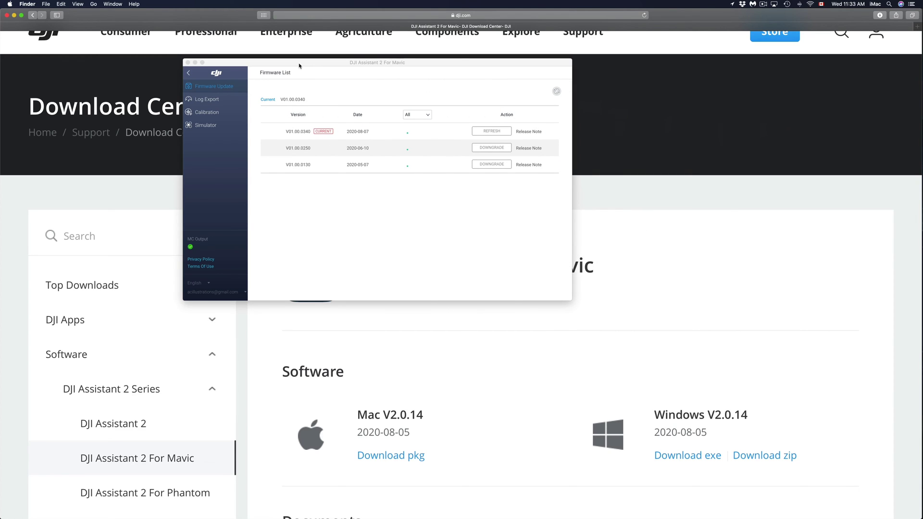
{"action": "left_click_drag", "start_coordinate": [299, 66], "coordinate": [353, 156]}
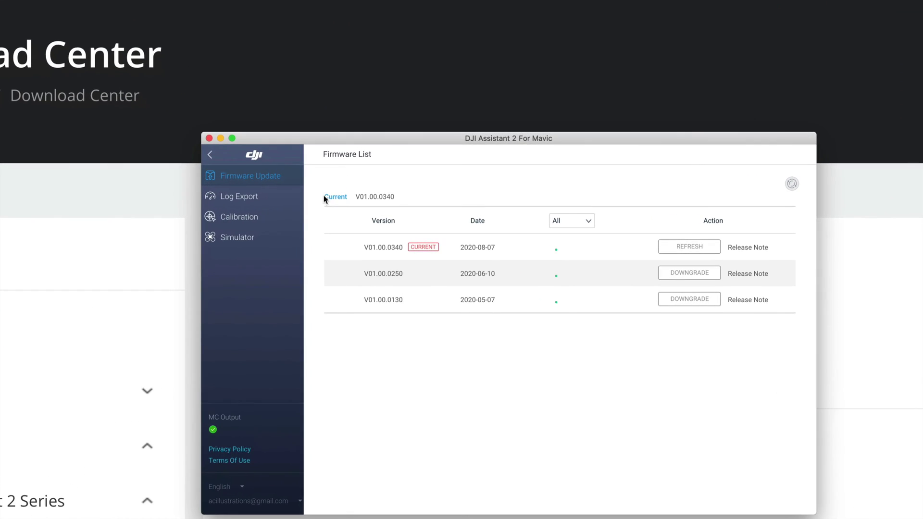
Browse the Simulator, Calibration and Log Export pages, then quit DJI Assistant with Command-Q
{"action": "left_click_drag", "start_coordinate": [316, 137], "coordinate": [264, 85]}
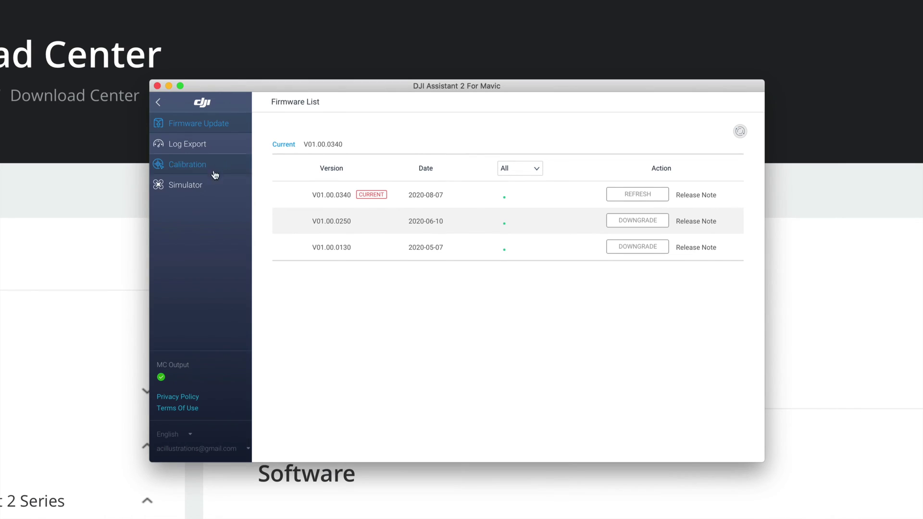
{"action": "left_click", "coordinate": [197, 193]}
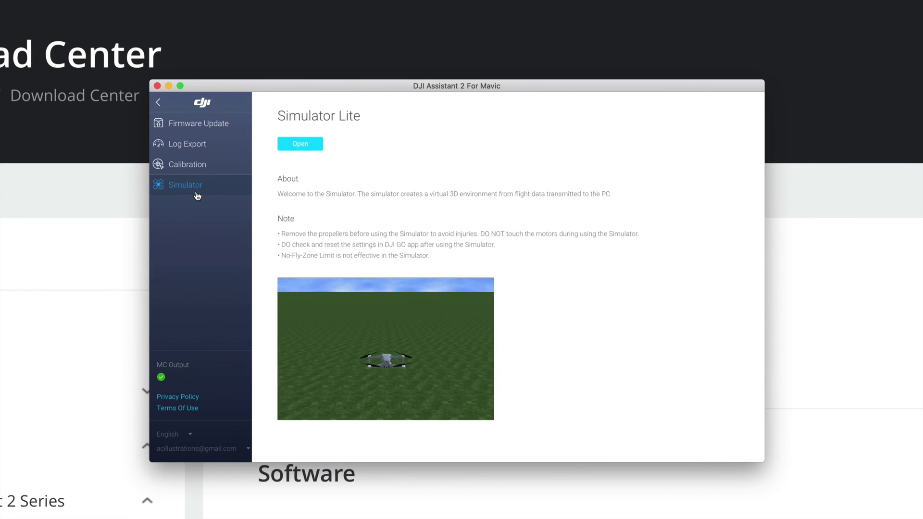
{"action": "left_click", "coordinate": [199, 166]}
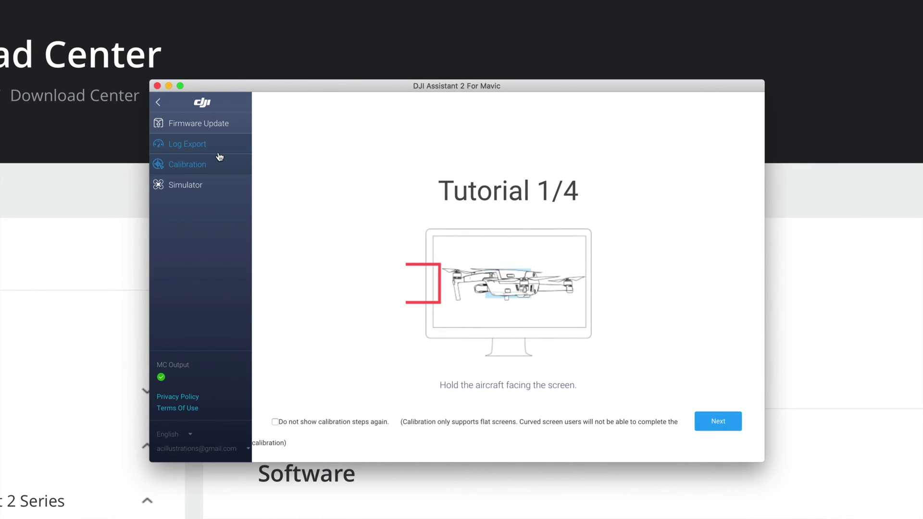
{"action": "left_click", "coordinate": [210, 148]}
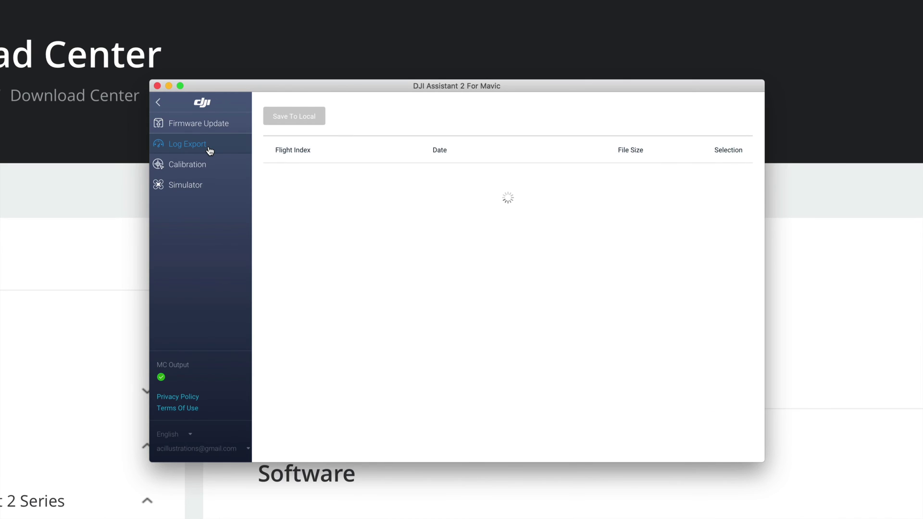
{"action": "key", "text": "super+q"}
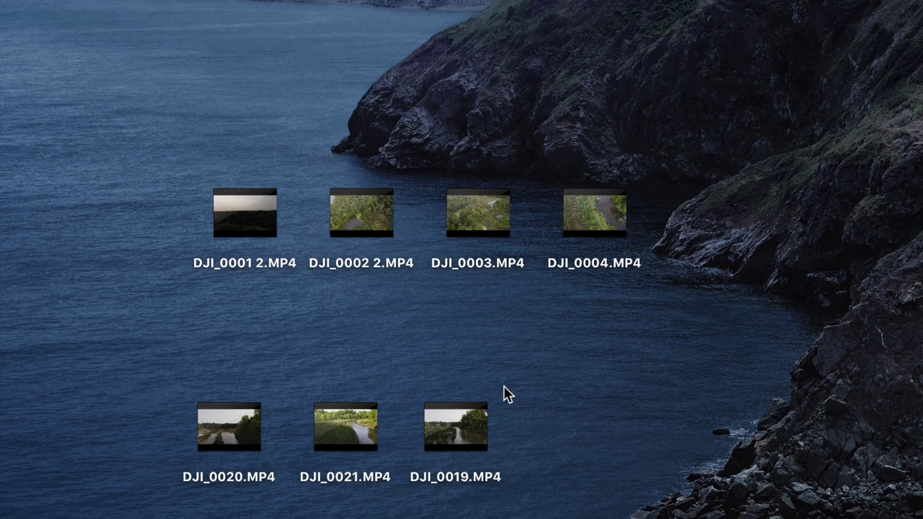
Move the three lower clips up under the first row and open Get Info for DJI_0021
{"action": "left_click_drag", "start_coordinate": [524, 393], "coordinate": [274, 325]}
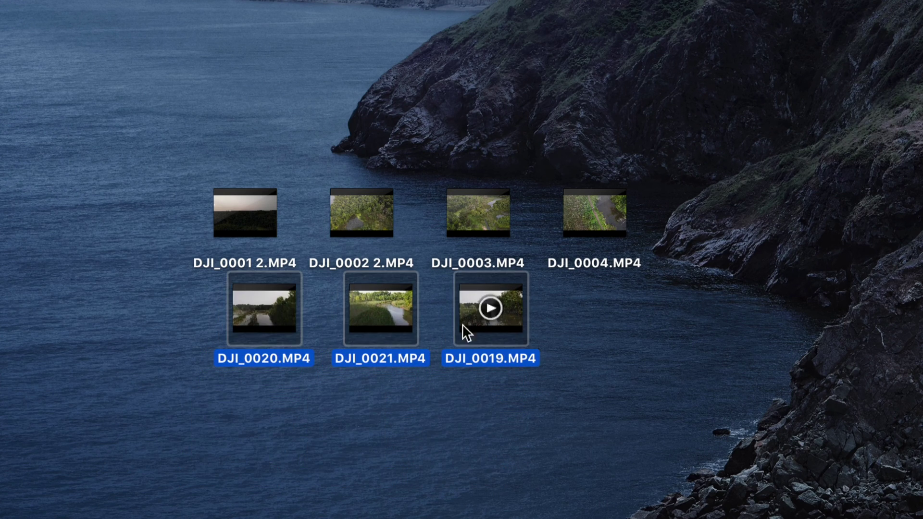
{"action": "left_click", "coordinate": [711, 321]}
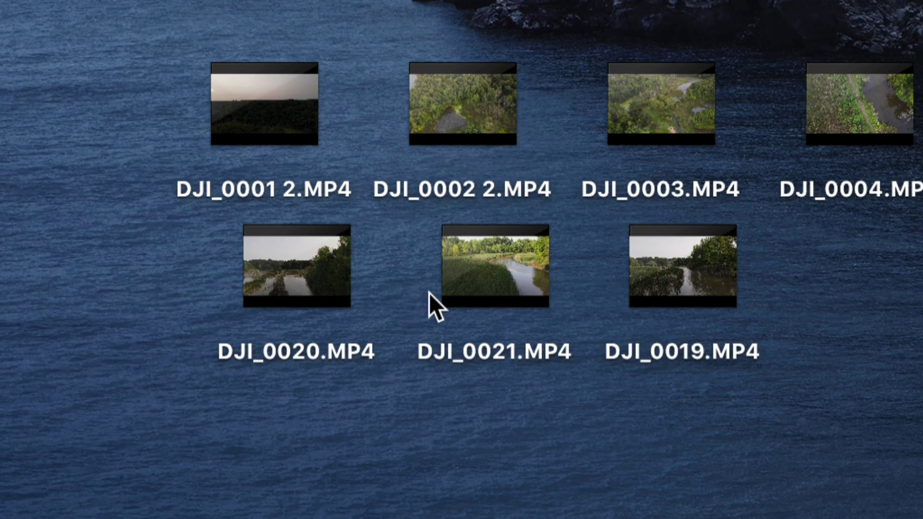
{"action": "mouse_move", "coordinate": [371, 323]}
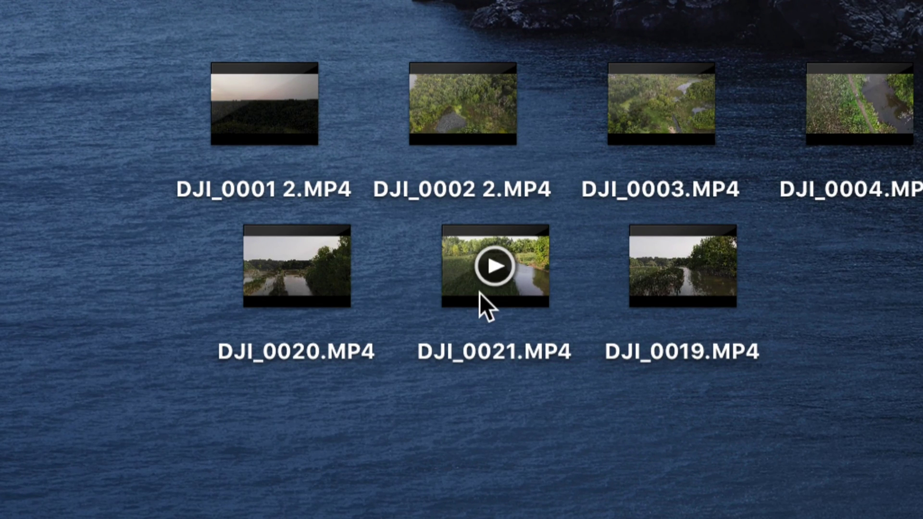
{"action": "left_click", "coordinate": [526, 296]}
{"action": "right_click", "coordinate": [527, 296]}
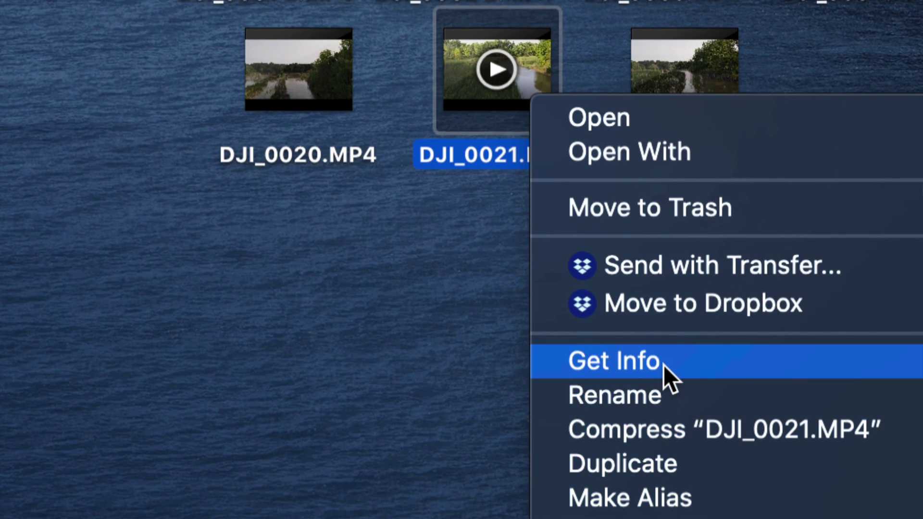
{"action": "left_click", "coordinate": [664, 401]}
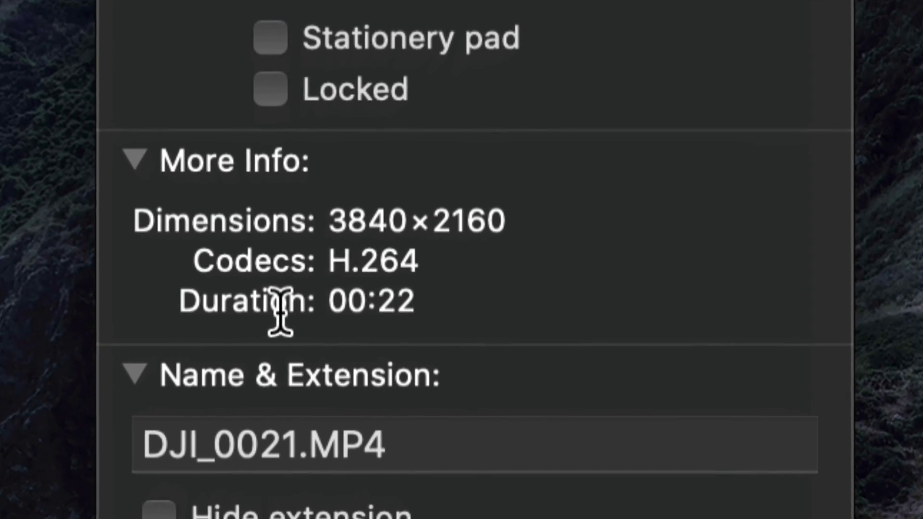
Confirm DJI_0021 is 3840×2160 H.264, close Get Info, and play it in Quick Look
{"action": "left_click_drag", "start_coordinate": [347, 175], "coordinate": [557, 182]}
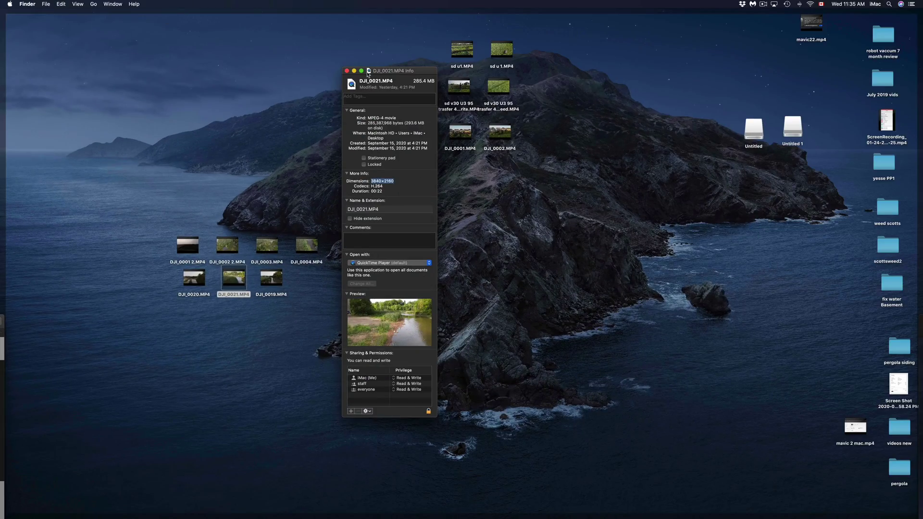
{"action": "key", "text": "super+w"}
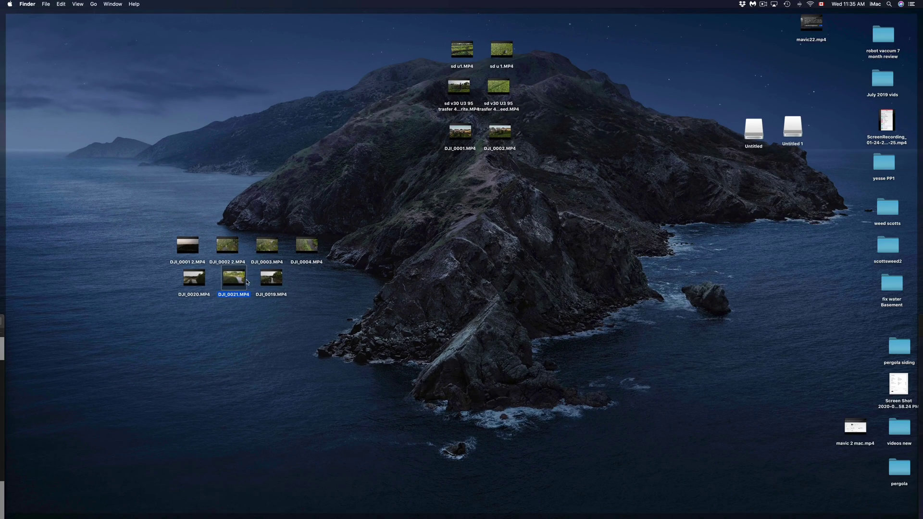
{"action": "mouse_move", "coordinate": [244, 284]}
{"action": "key", "text": "space"}
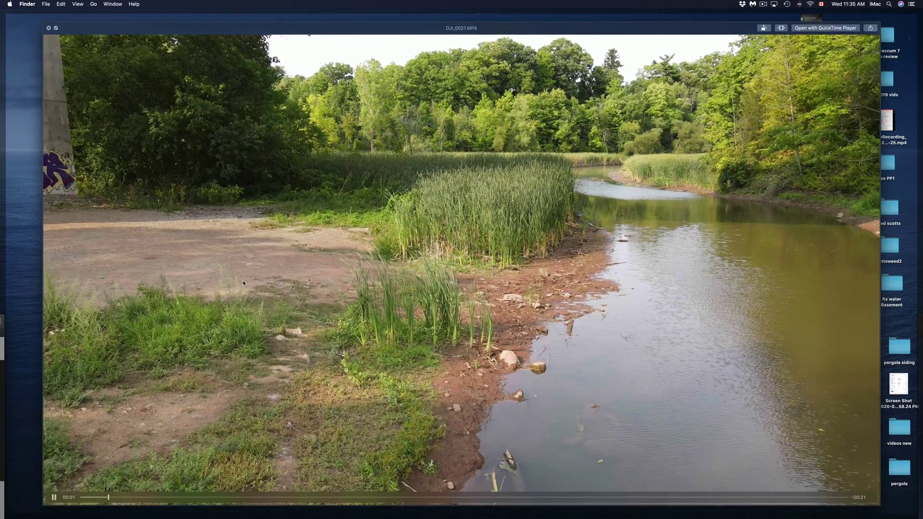